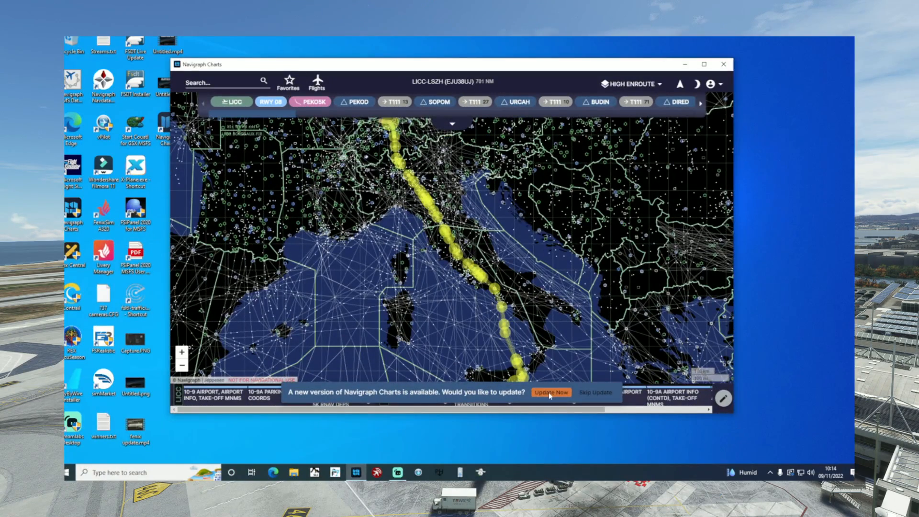
Update Navigraph Charts to the new version and sign in to the updated application.
click(550, 393)
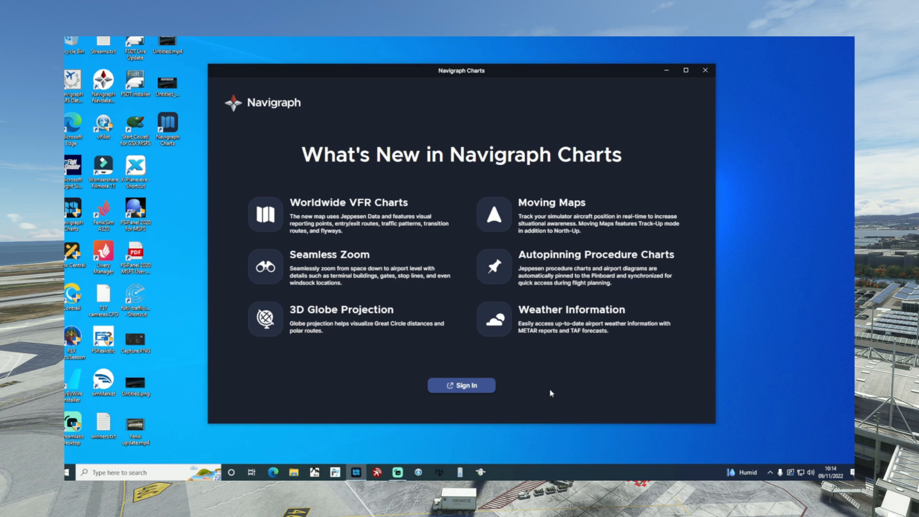
click(474, 386)
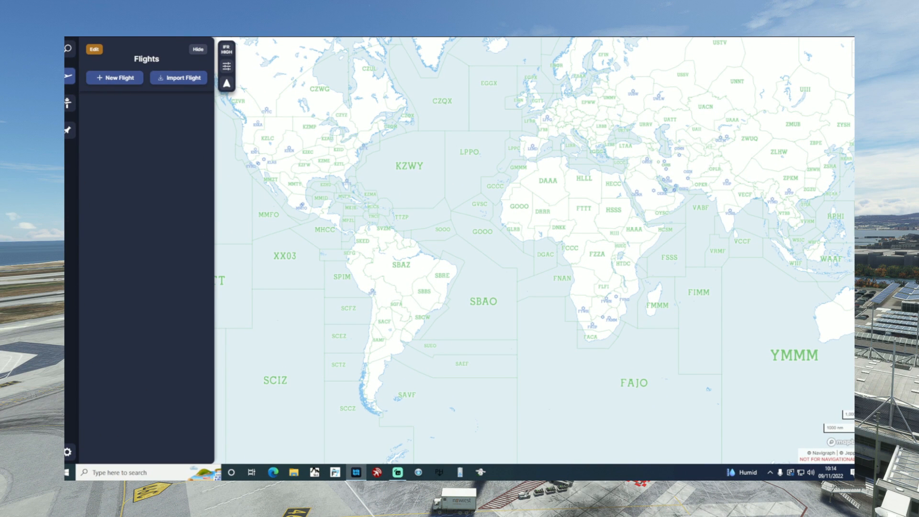
drag(575, 192, 536, 345)
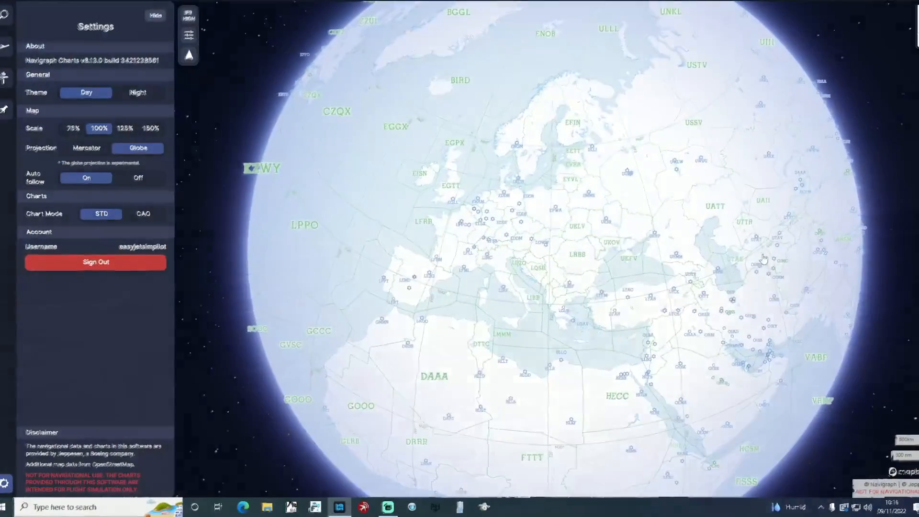
drag(764, 258, 707, 263)
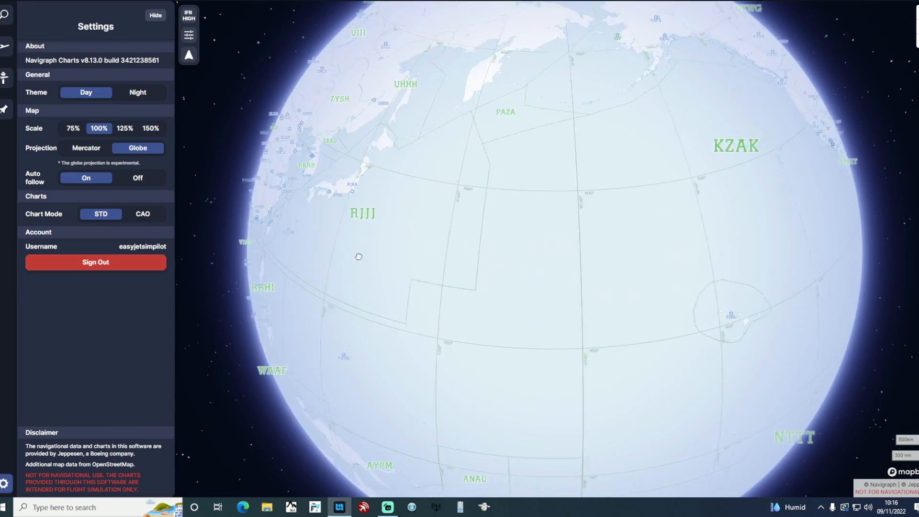
scroll(358, 256, up, 2)
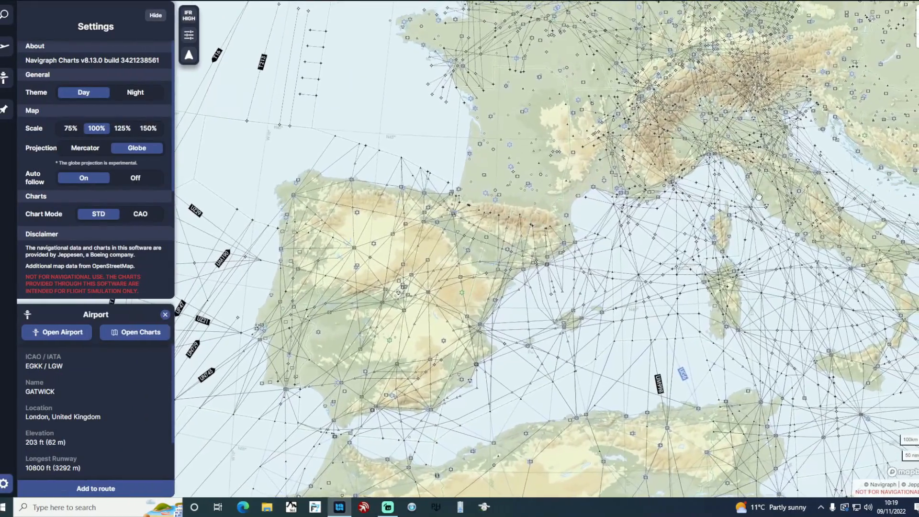
drag(759, 196, 492, 379)
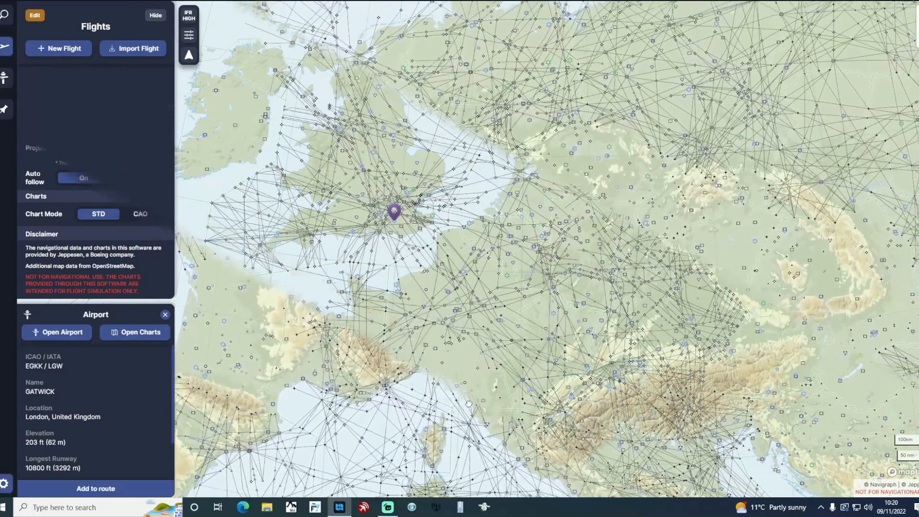
Create a new flight and set EGKK (Gatwick) as its origin airport.
click(61, 50)
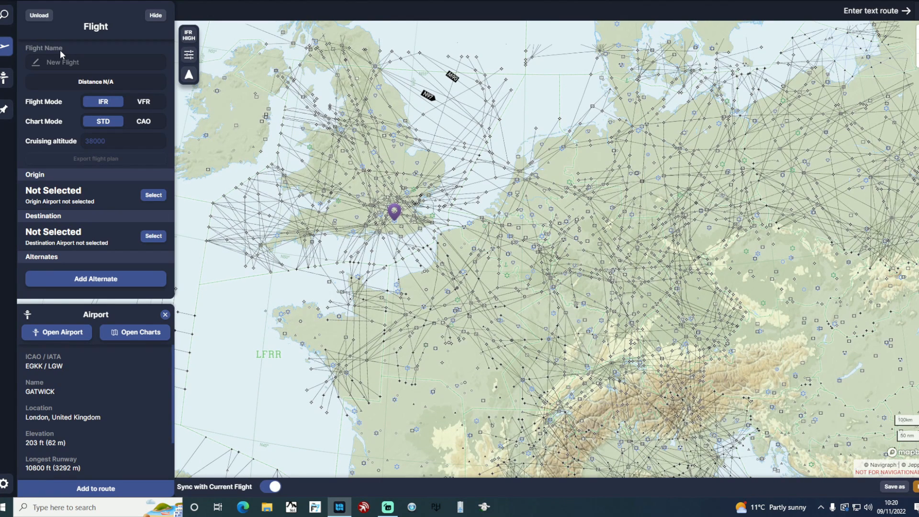
click(90, 62)
click(153, 195)
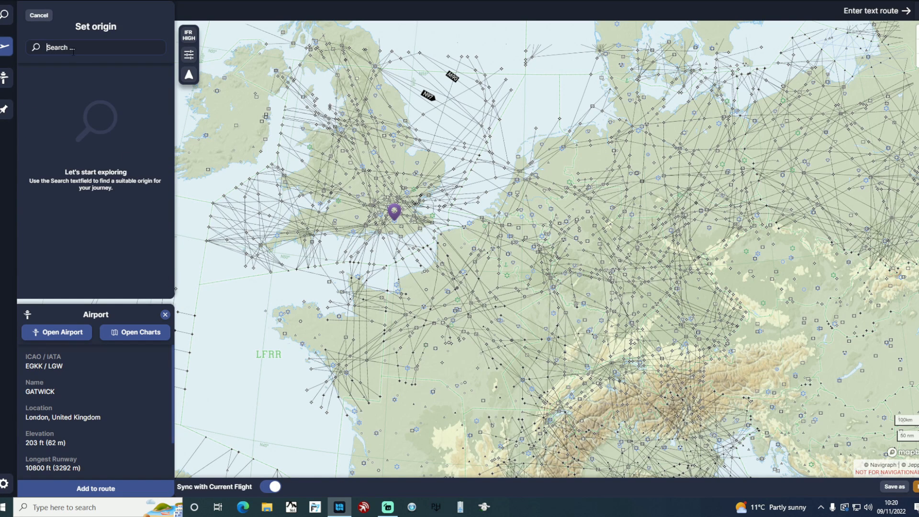
text(egkk)
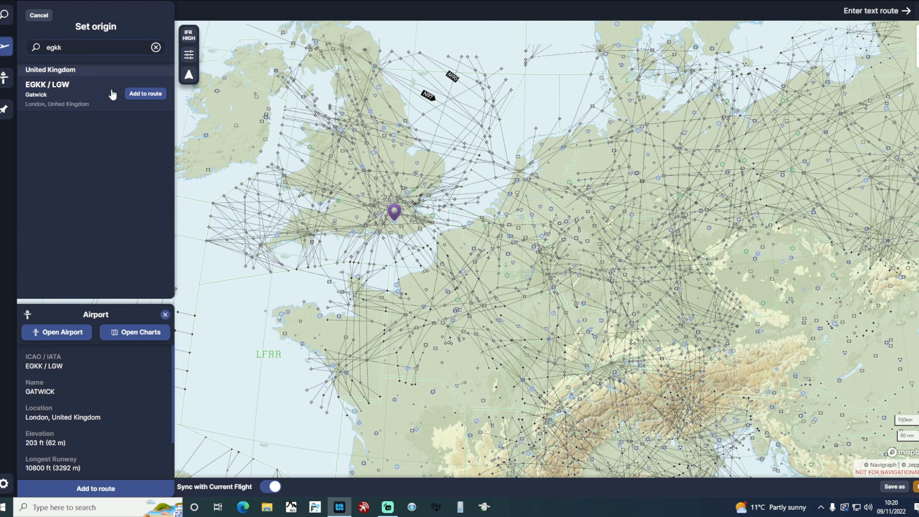
click(140, 94)
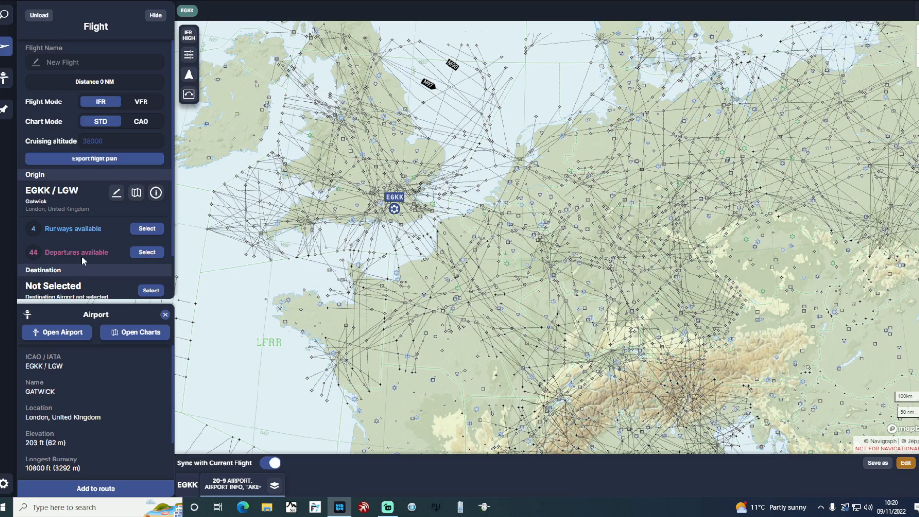
Browse the departure procedures available from EGKK and return to the flight without adding one.
scroll(82, 257, down, 1)
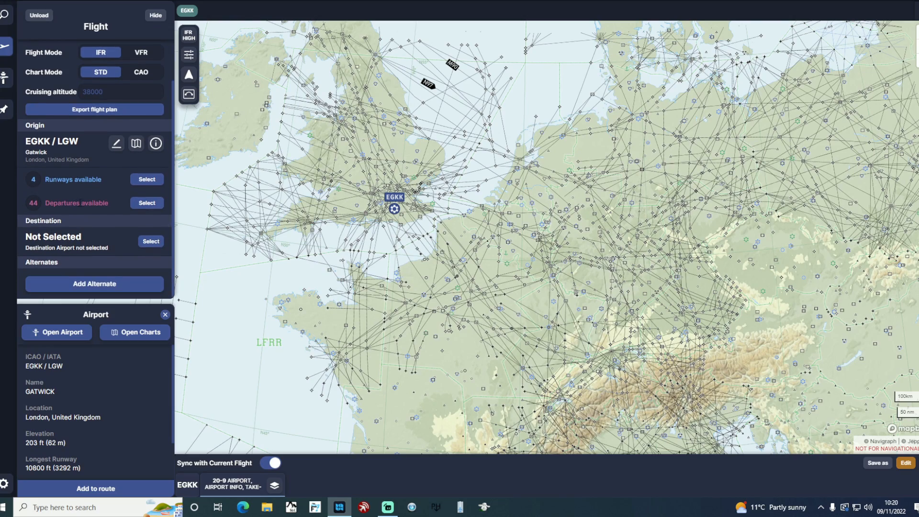
click(139, 203)
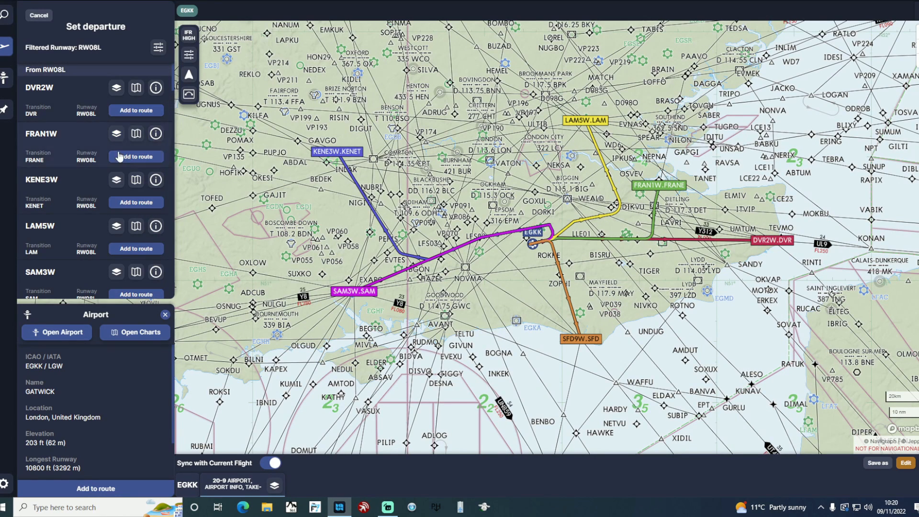
scroll(102, 231, down, 3)
scroll(102, 231, down, 8)
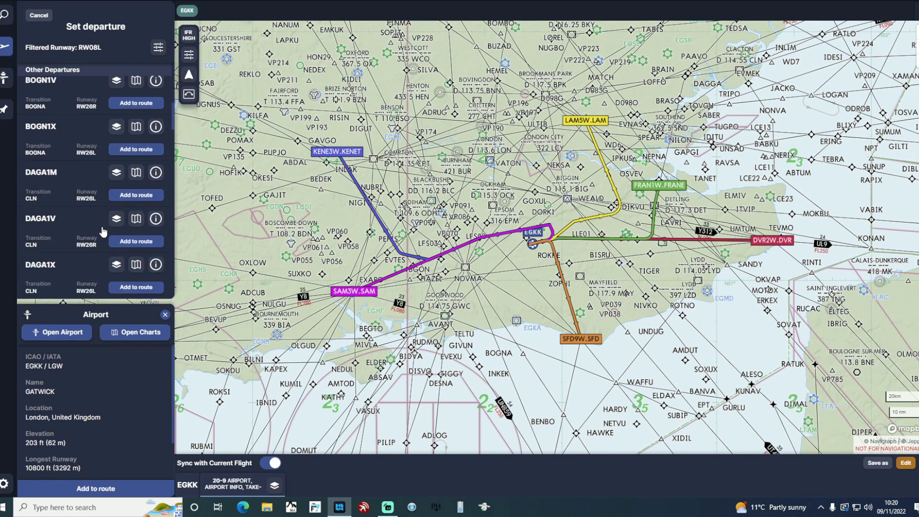
scroll(103, 232, up, 10)
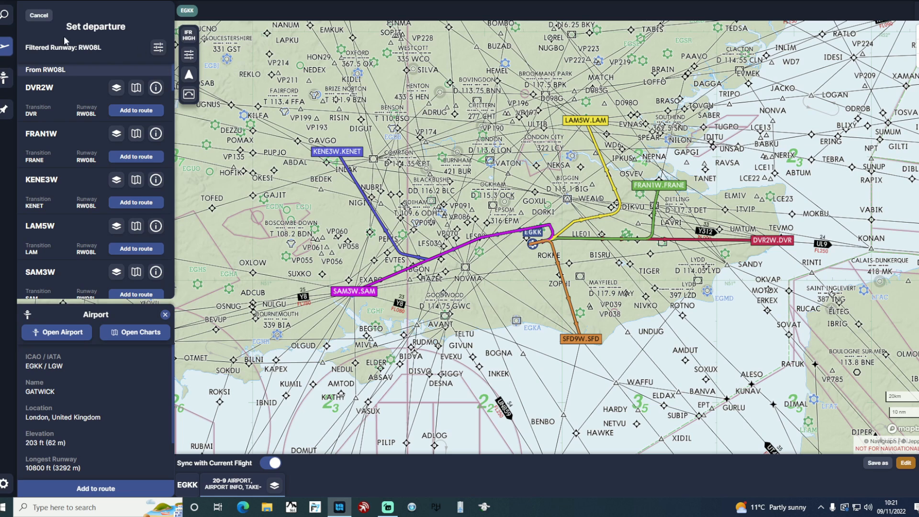
click(38, 15)
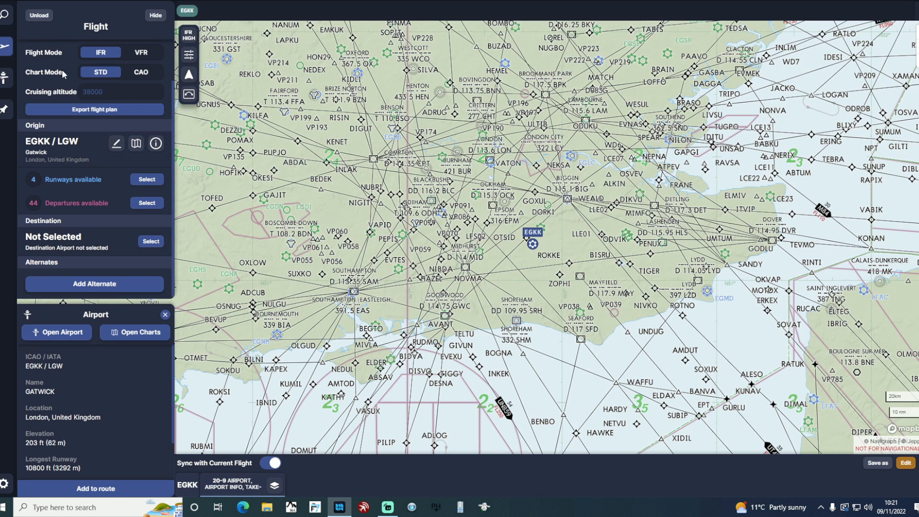
Set LFMN (Nice) as the destination and create an autoroute from EGKK using high airways.
click(141, 242)
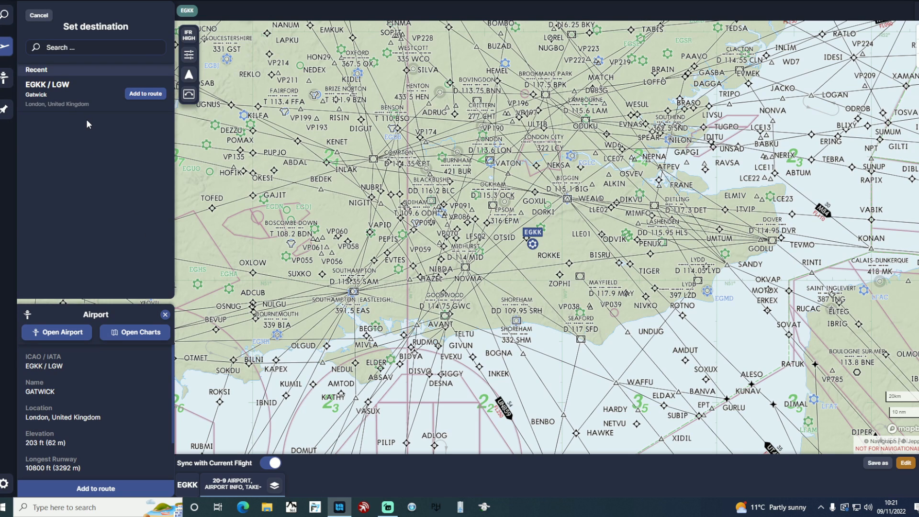
text(lfmn)
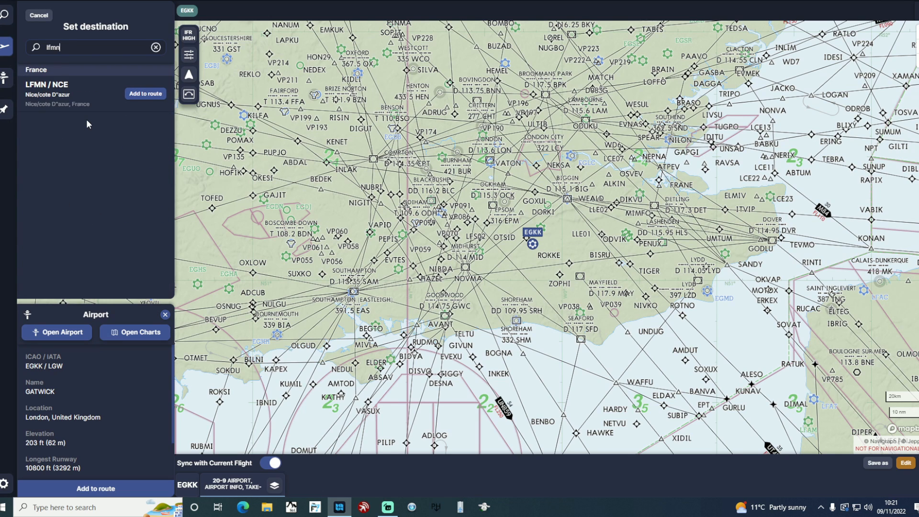
click(139, 94)
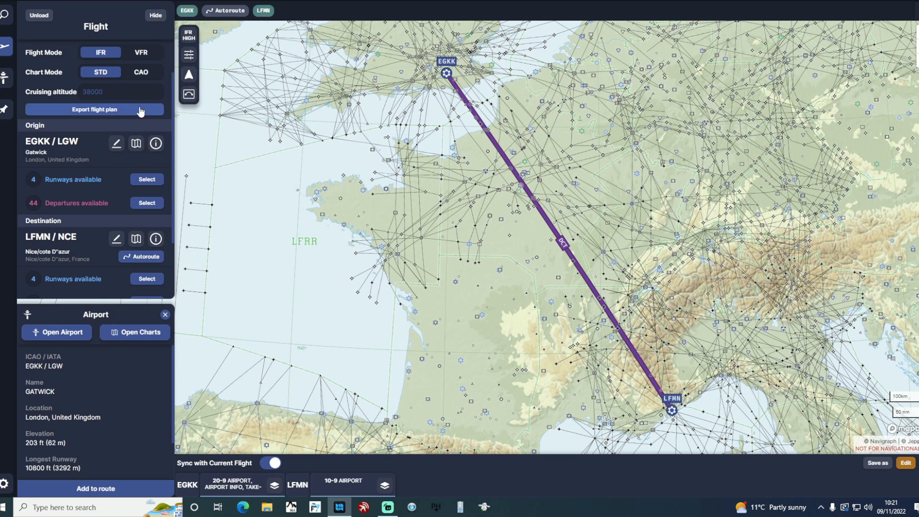
click(137, 258)
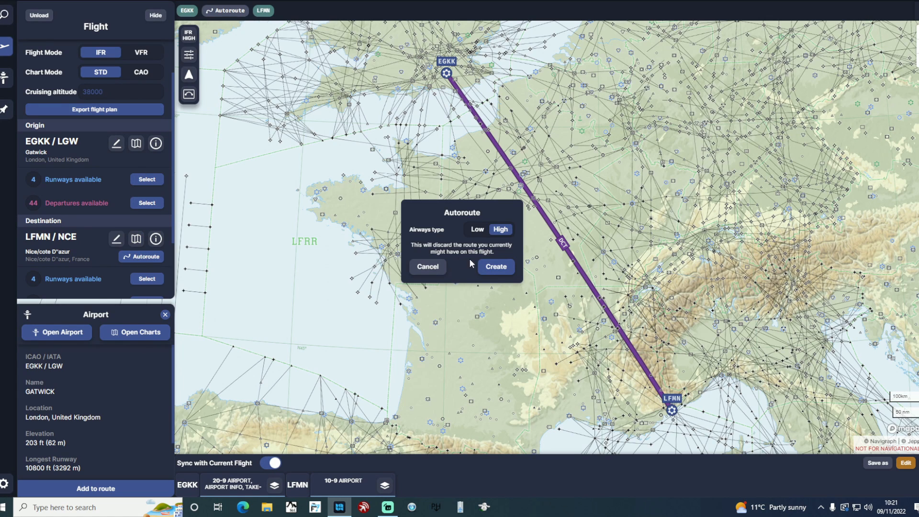
click(493, 269)
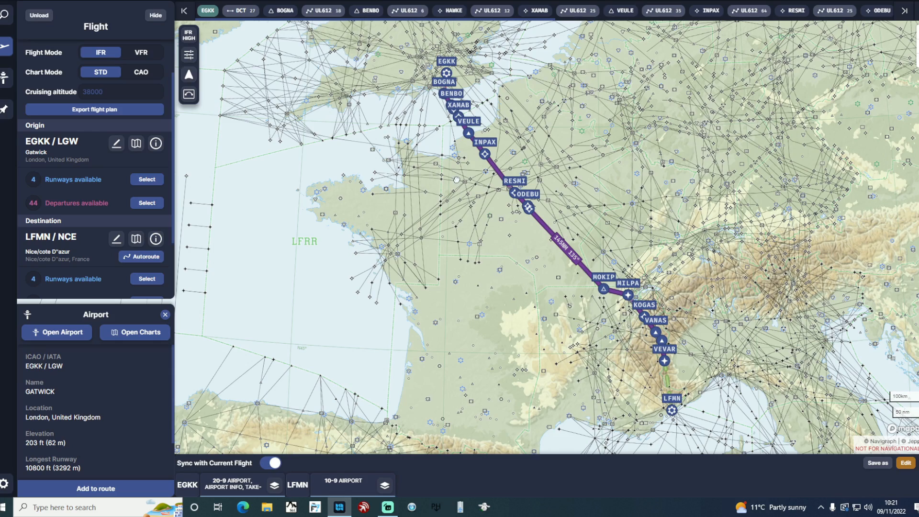
Reroute the Channel section by moving the BENBO waypoint to a custom point near WAFFU, at about 50°35'N 000°21'E.
drag(457, 183, 445, 220)
scroll(445, 220, up, 3)
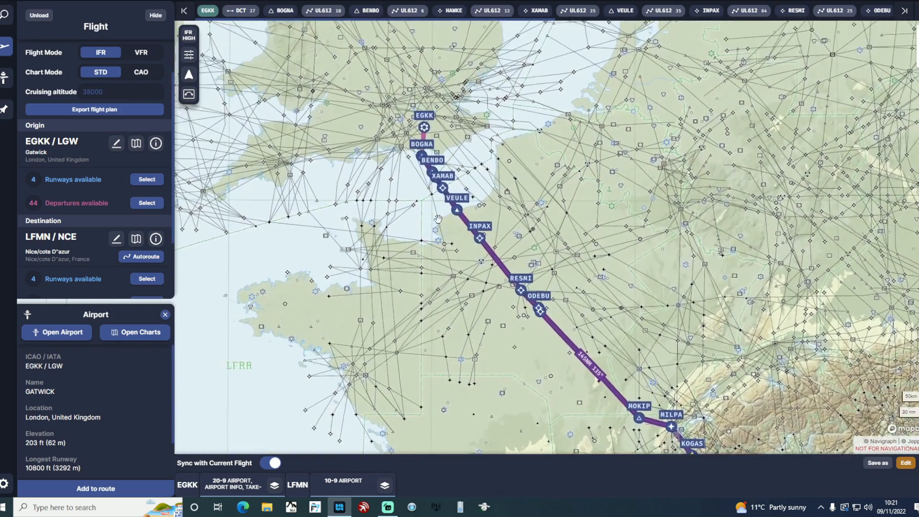
scroll(438, 218, up, 3)
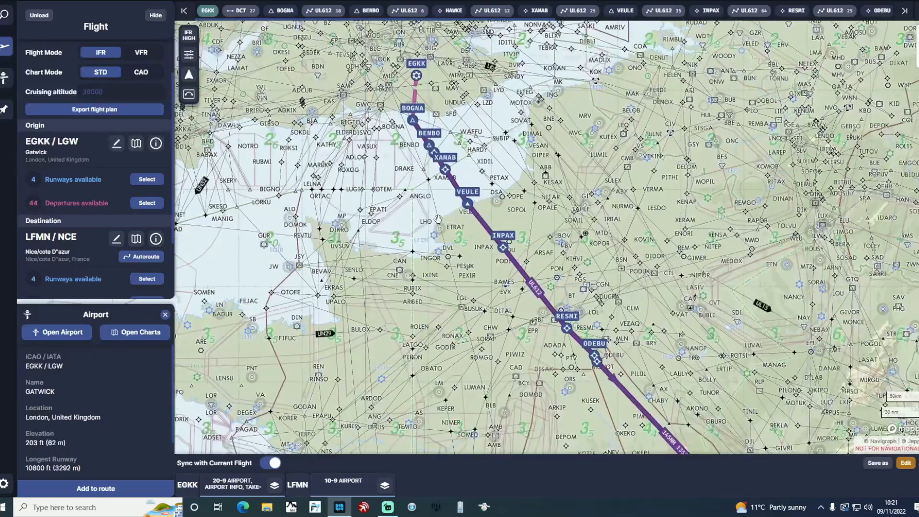
scroll(438, 219, up, 2)
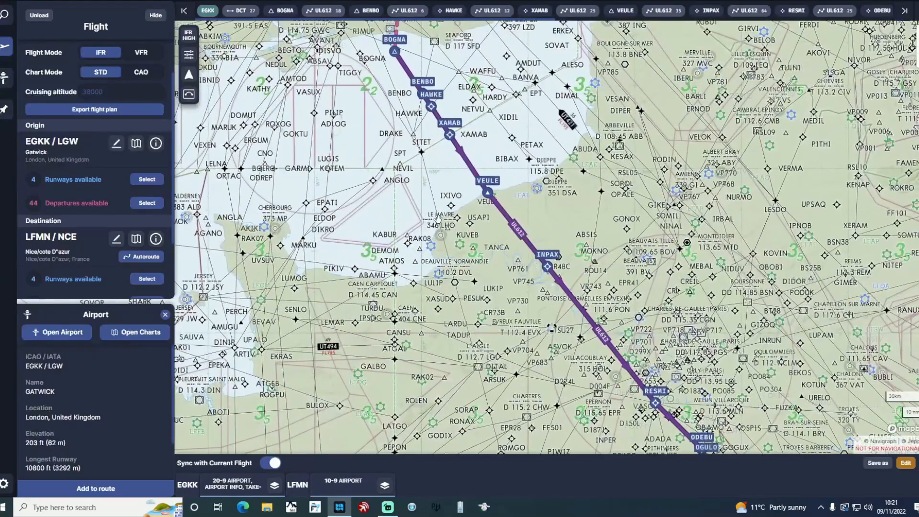
drag(501, 213, 405, 318)
scroll(371, 216, up, 2)
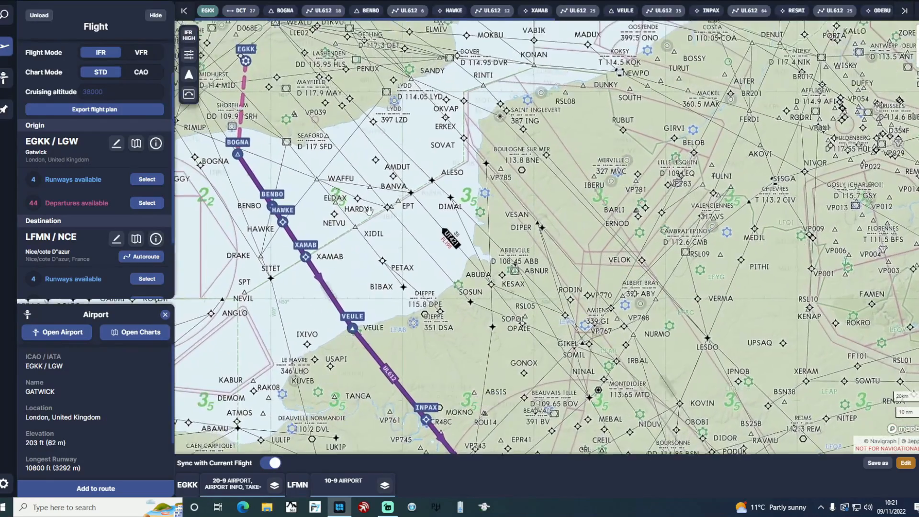
drag(234, 183, 339, 173)
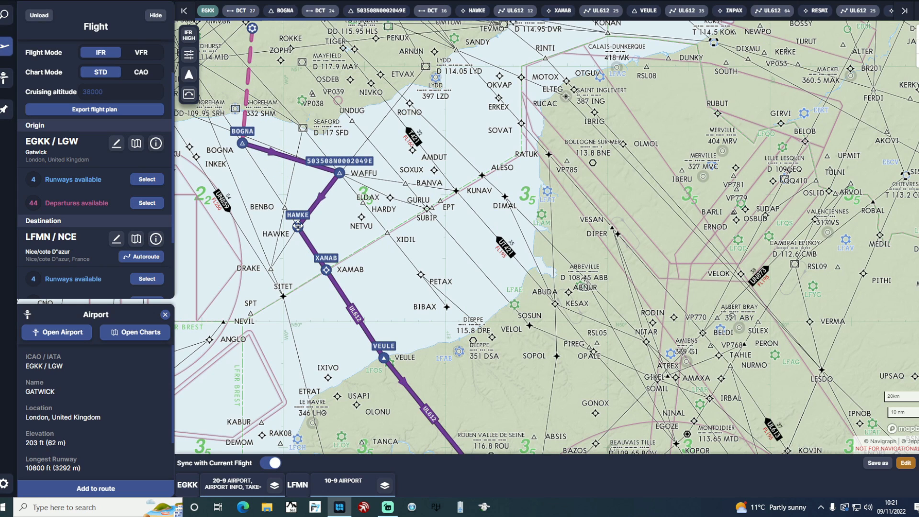
Move the HAWKE waypoint onto KUNAV and the VEULE waypoint to a custom point near KESAX, at about 50°04'N 001°40'E.
drag(297, 226, 459, 191)
drag(505, 336, 381, 230)
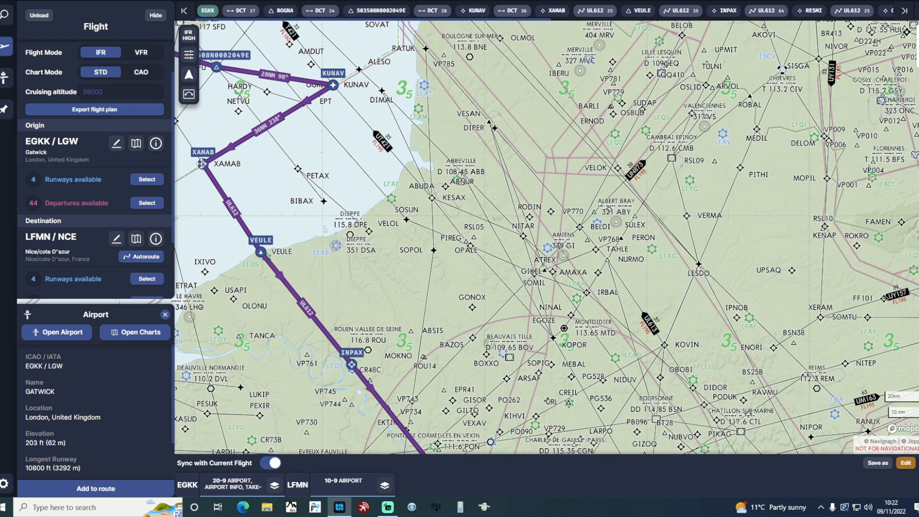
drag(203, 165, 249, 203)
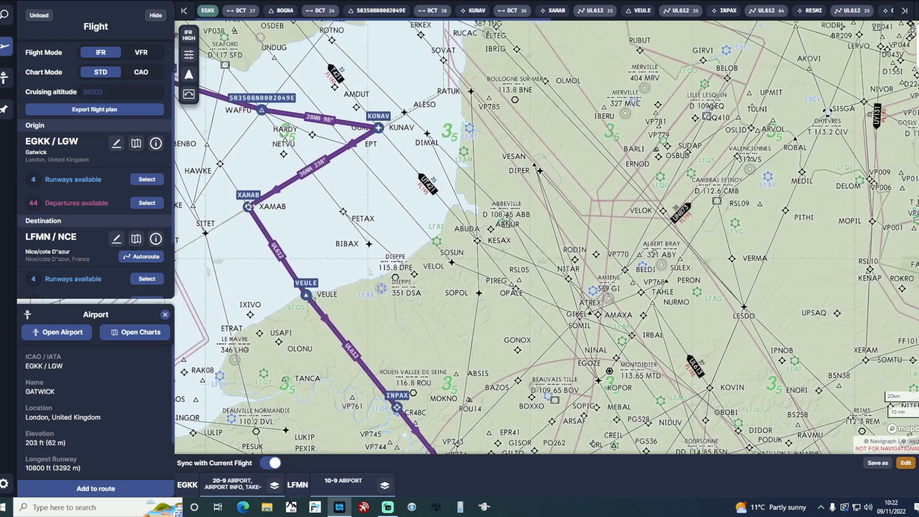
click(309, 295)
drag(247, 207, 262, 207)
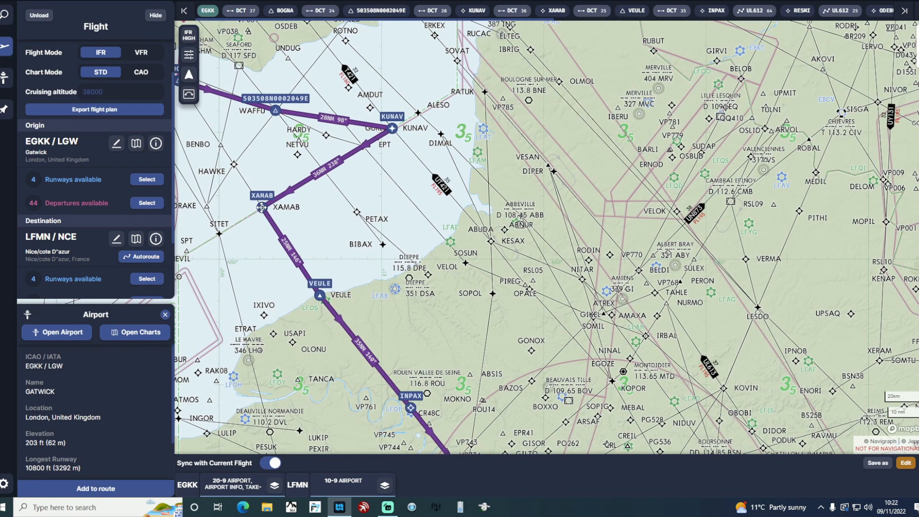
drag(325, 296, 490, 241)
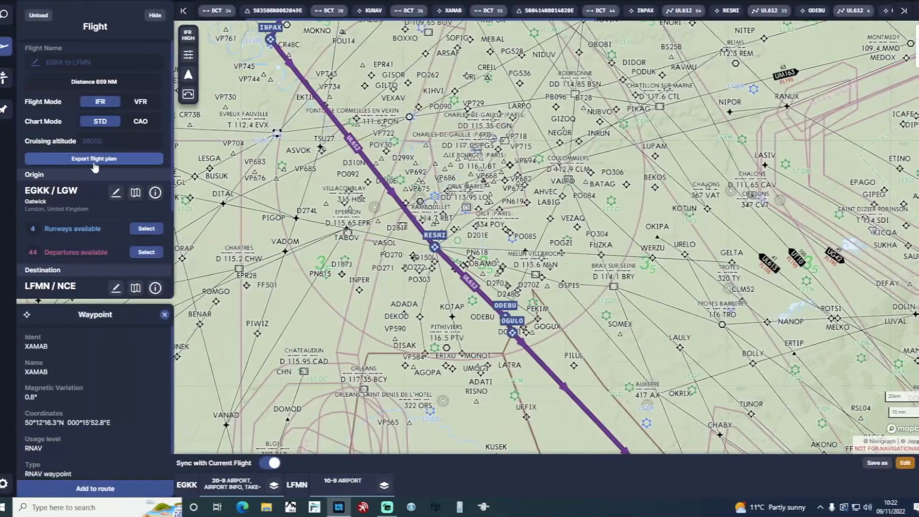
Export the EGKK to LFMN flight plan by copying its route to the clipboard.
click(95, 165)
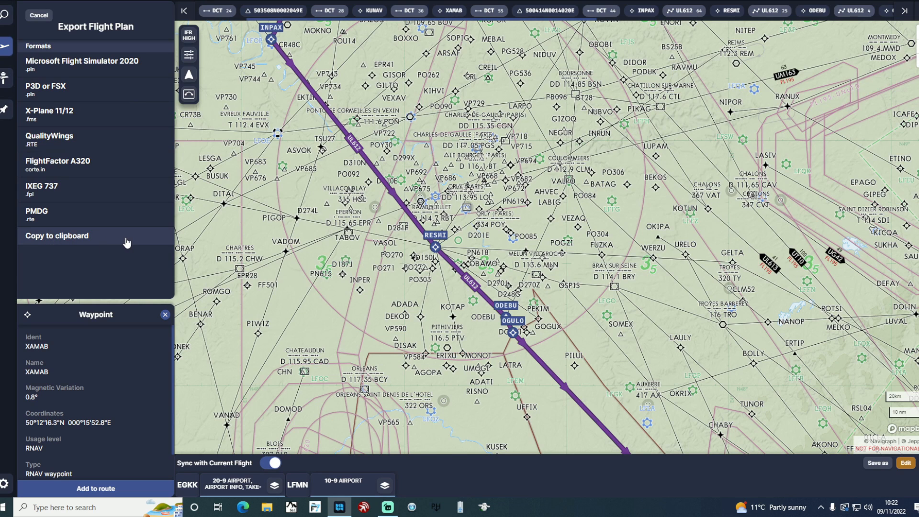
click(47, 237)
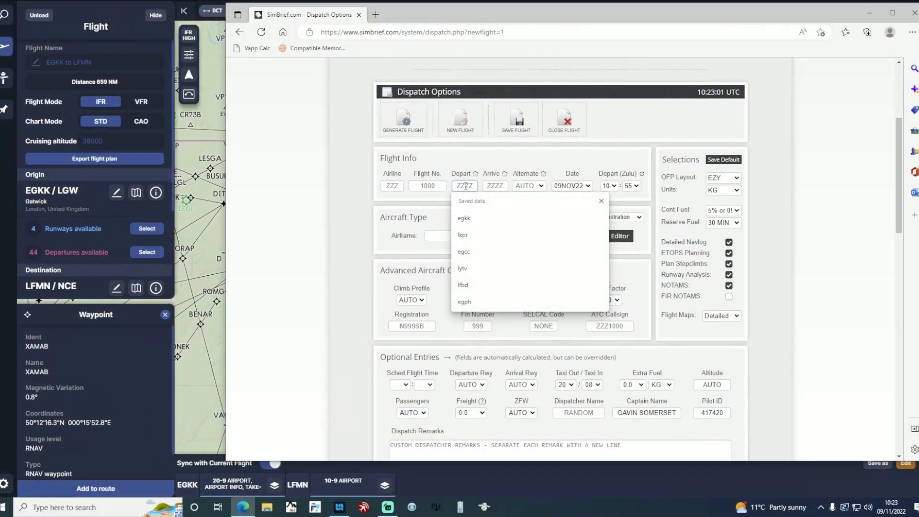
Switch to SimBrief's new flight form and set the departure to EGKK and the arrival to LFMN.
text(EGKK)
click(501, 187)
text(LFMN)
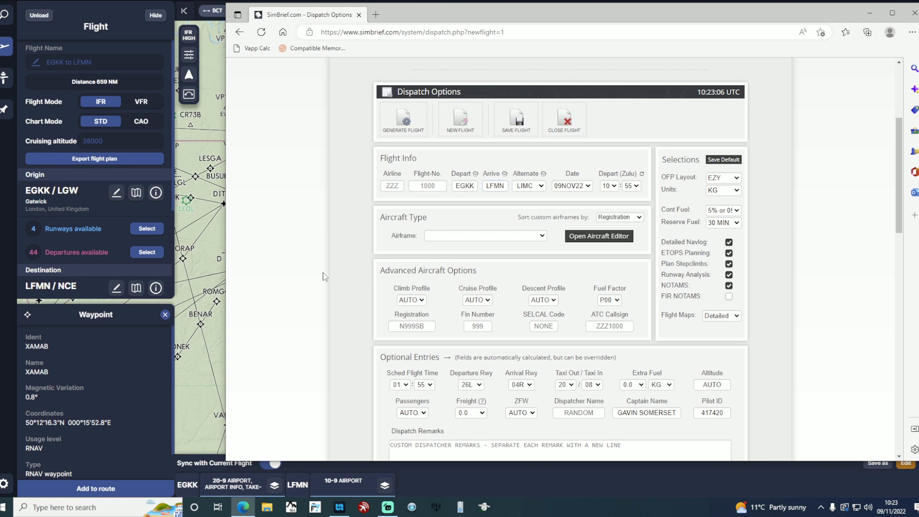
Paste the copied route into the flight's route field and select the leading "EGKK DCT" text.
scroll(348, 271, down, 4)
drag(536, 372, 354, 362)
text(EGKK DCT BOGNA DCT 503508N0002049E DCT KUNAV DCT XAMAB DCT 500414N0014020E DCT INPAX UL612 OGULO DCT MOKIP UL612 MILPA UM730 MEDAM Y24 VEVAR DCT LFMN)
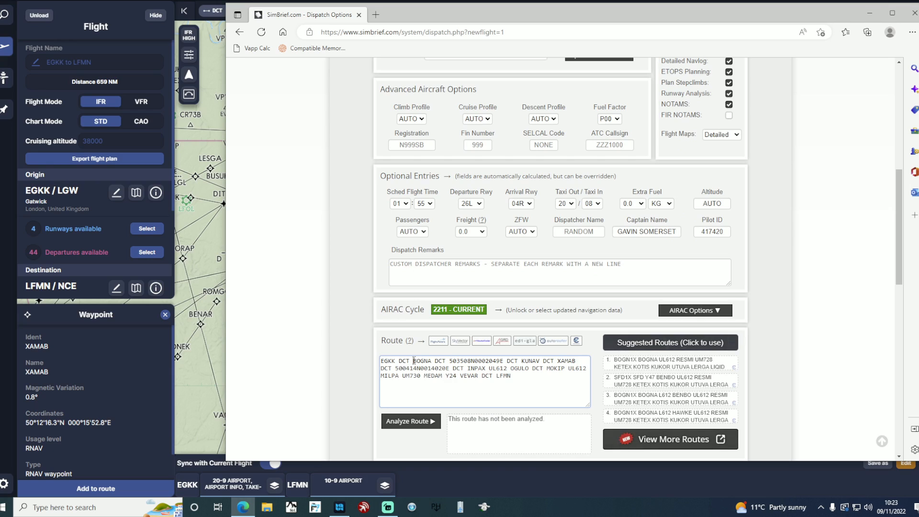
drag(414, 360, 364, 360)
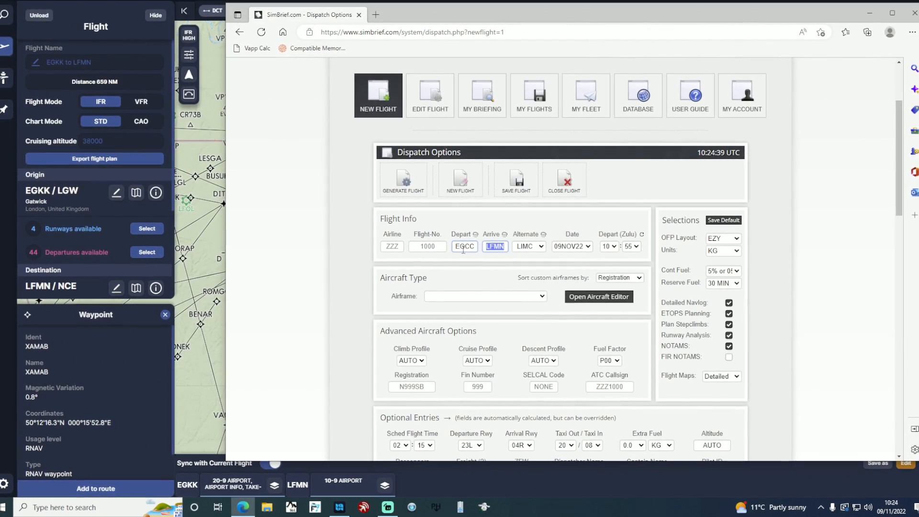
Set the arrival airport to EDDM for the flight departing EGCC.
text(EDDM)
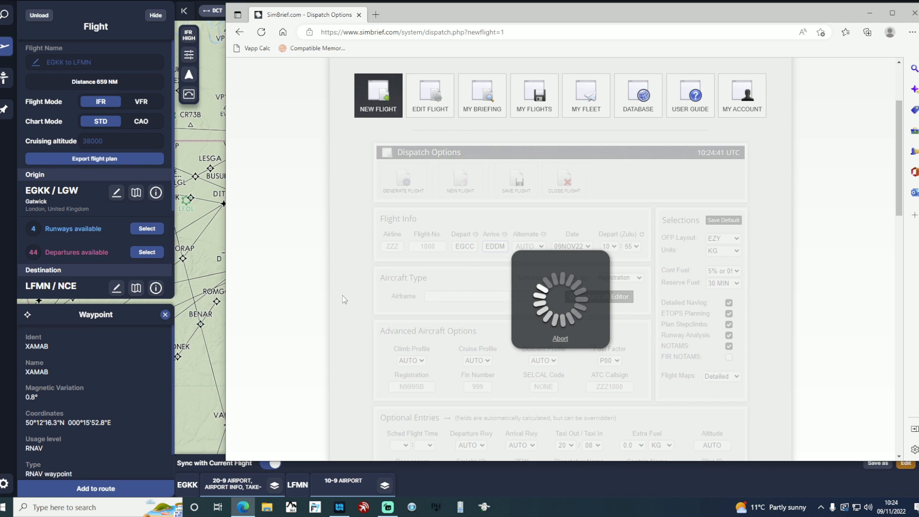
Choose the G-FENX Fenix A320 airframe for the EGCC to EDDM flight and check its route.
click(441, 299)
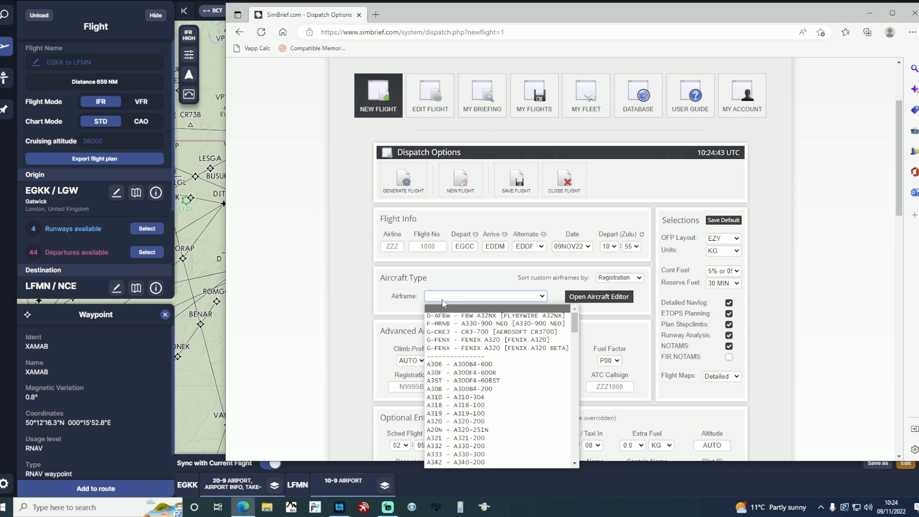
click(452, 340)
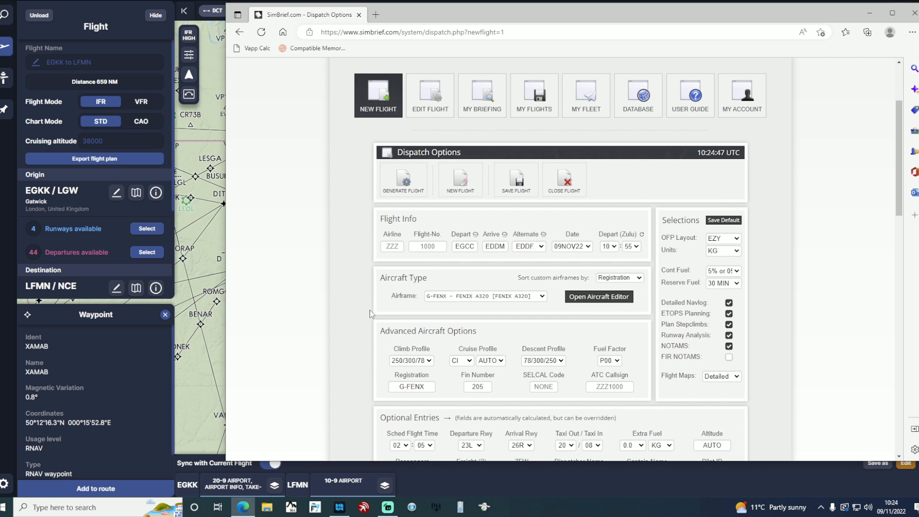
scroll(339, 250, down, 7)
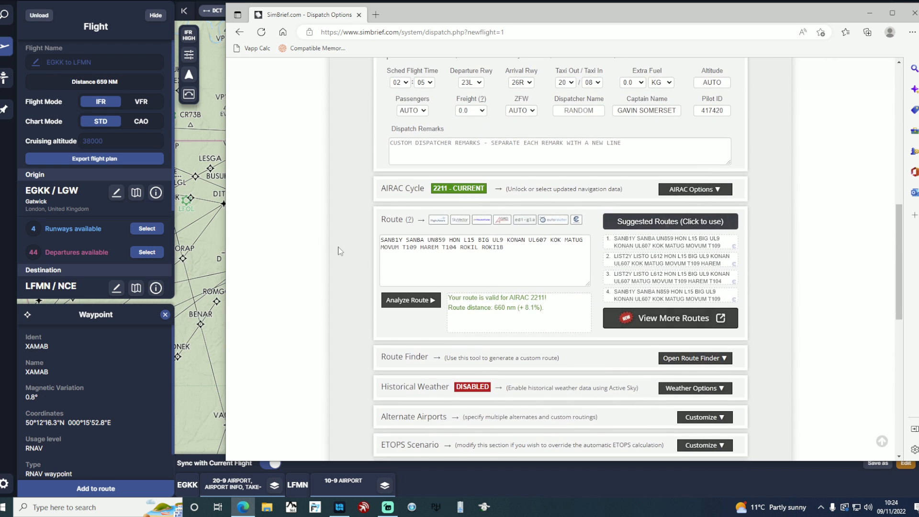
Switch back to Navigraph Charts, unload the EGKK to LFMN flight, and import and open the EGCC/MAN to EDDM/MUC flight from SimBrief.
click(869, 13)
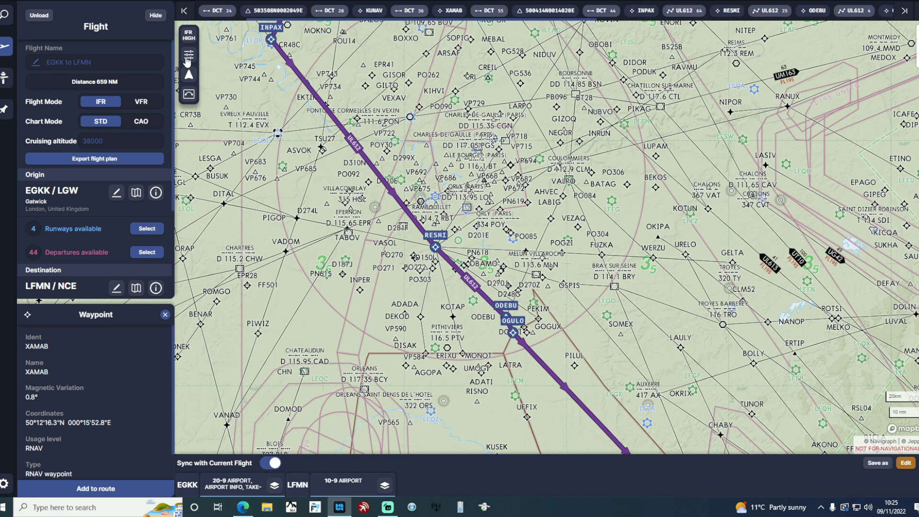
click(40, 16)
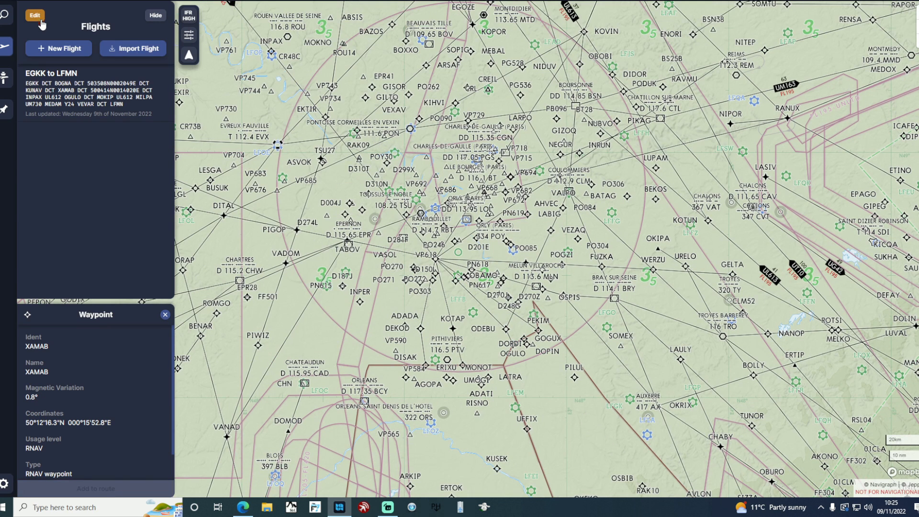
click(115, 51)
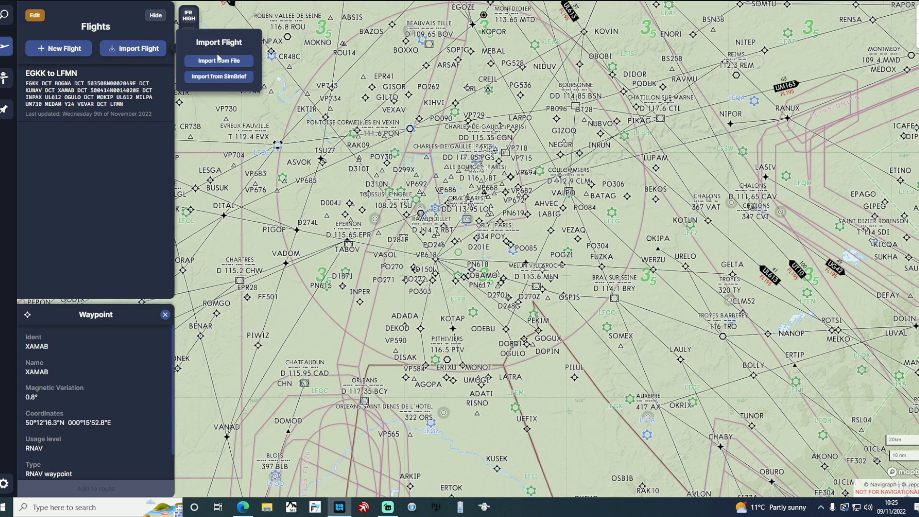
click(218, 76)
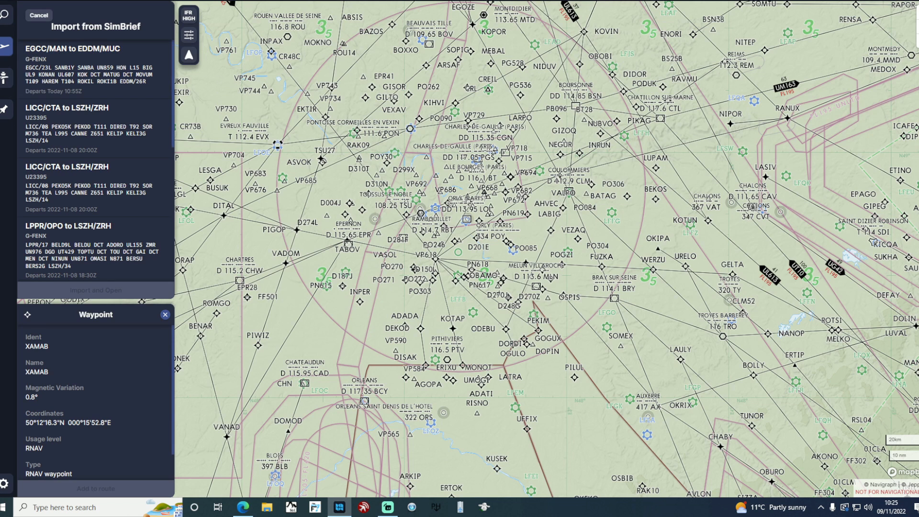
click(80, 79)
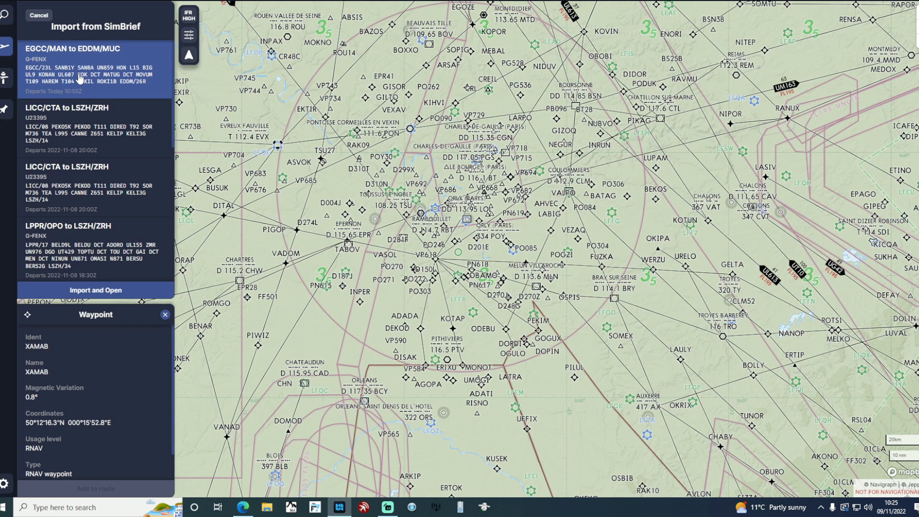
click(80, 290)
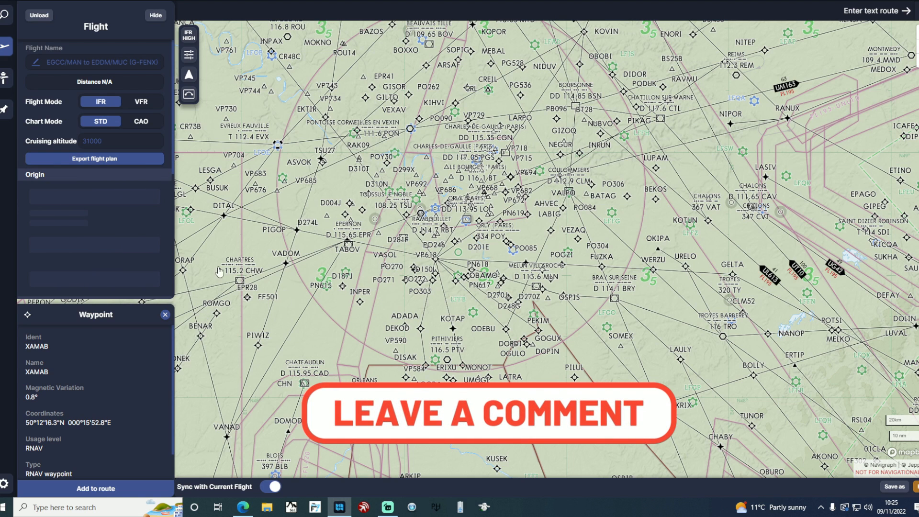
Review the imported flight's origin and destination runways, departure and arrival procedures, and alternate airport.
scroll(251, 241, down, 2)
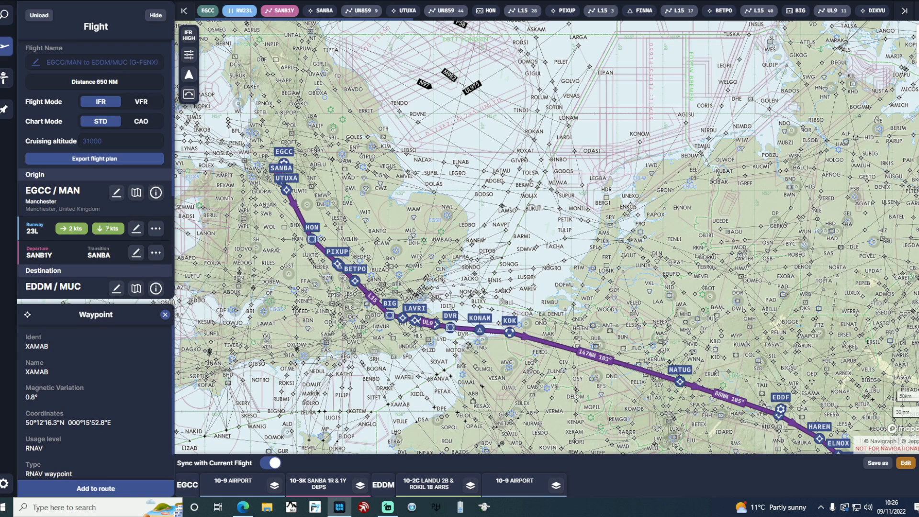
scroll(108, 226, down, 1)
scroll(84, 233, down, 1)
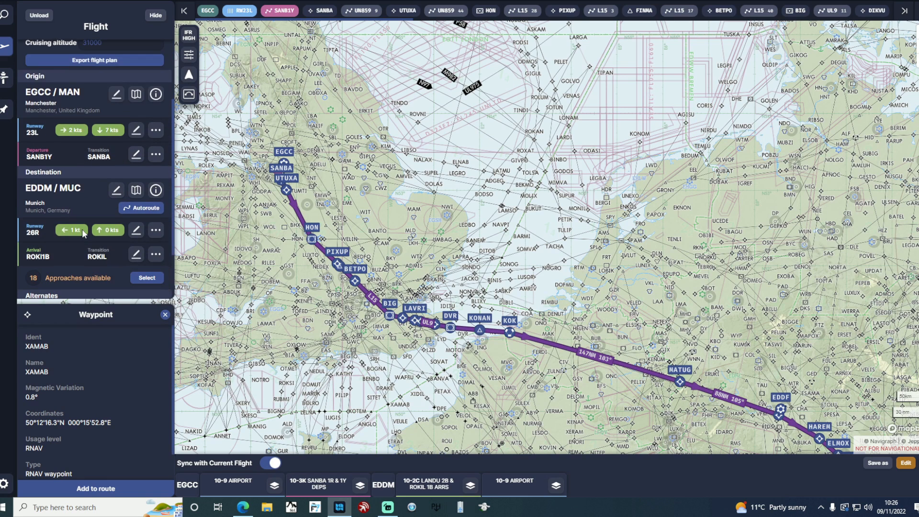
scroll(84, 233, down, 1)
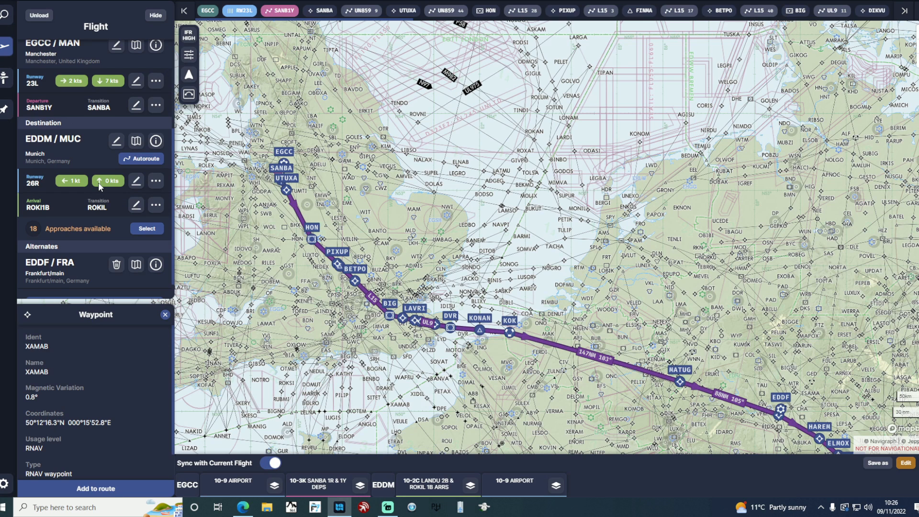
scroll(98, 182, down, 1)
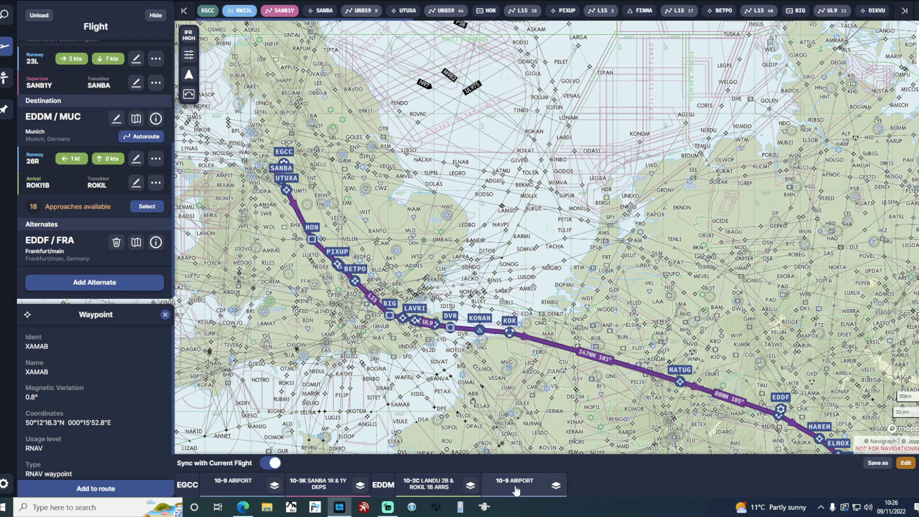
View the flight's pinned charts: EGCC 10-9 airport and 10-3K SANBA departures, EDDM 10-2C arrivals and 10-9 airport.
click(248, 488)
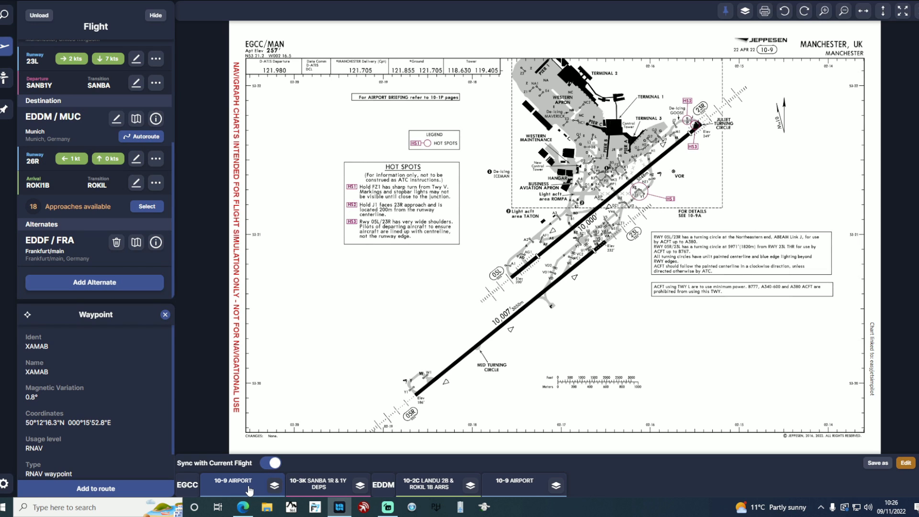
click(329, 487)
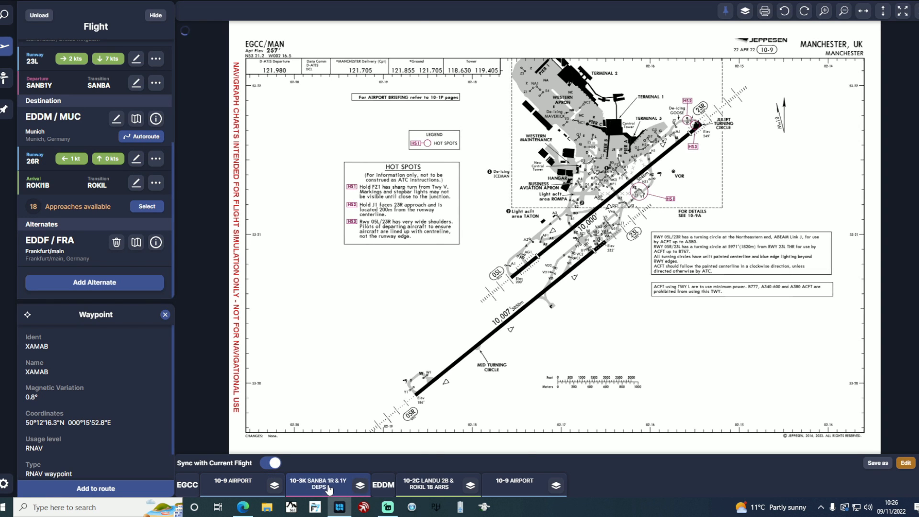
scroll(640, 232, up, 2)
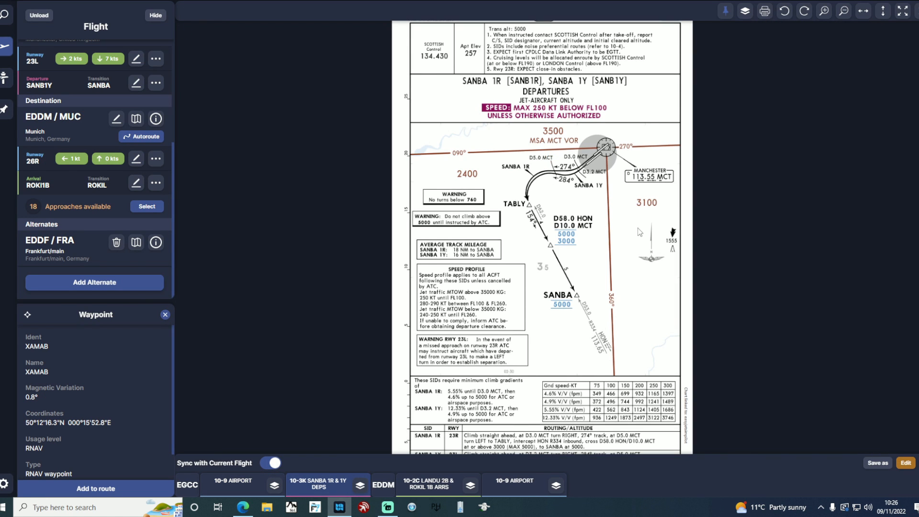
click(432, 487)
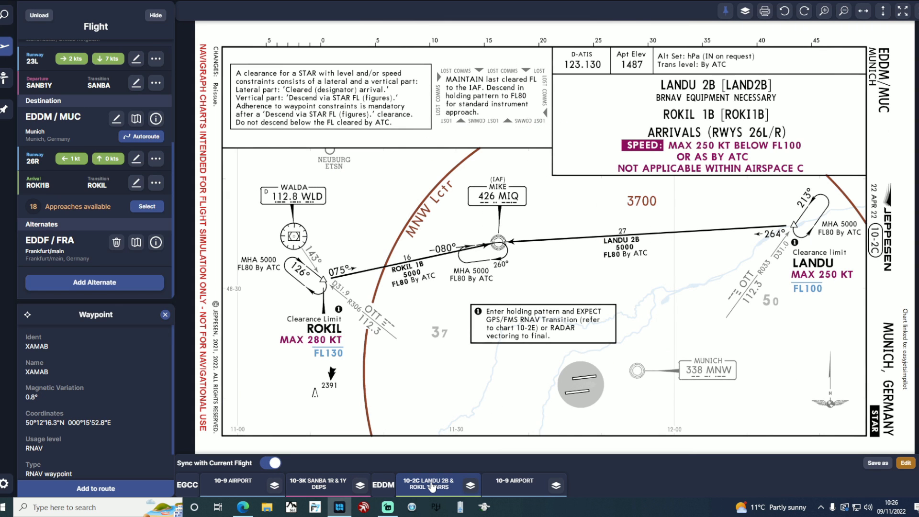
click(518, 491)
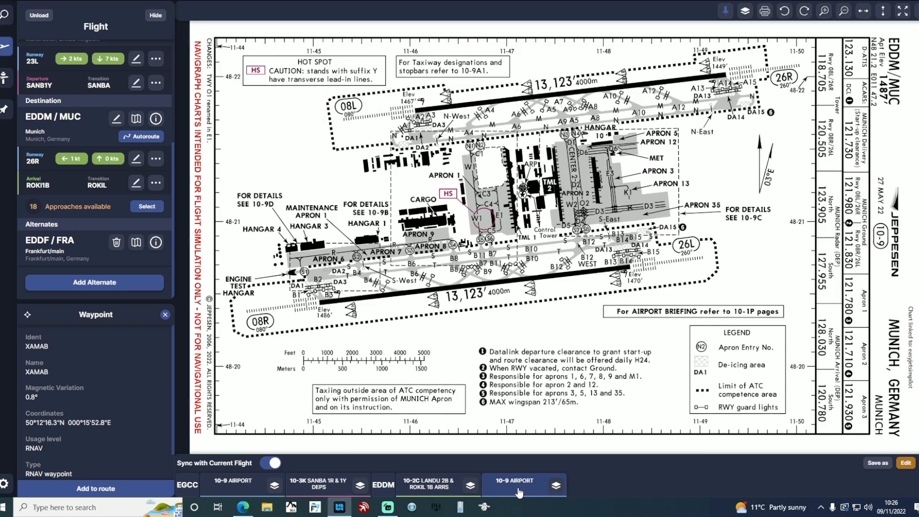
Overlay the EGCC 10-9 airport chart on the map, followed by the 10-3K SANBA 1R & 1Y departure chart.
click(274, 486)
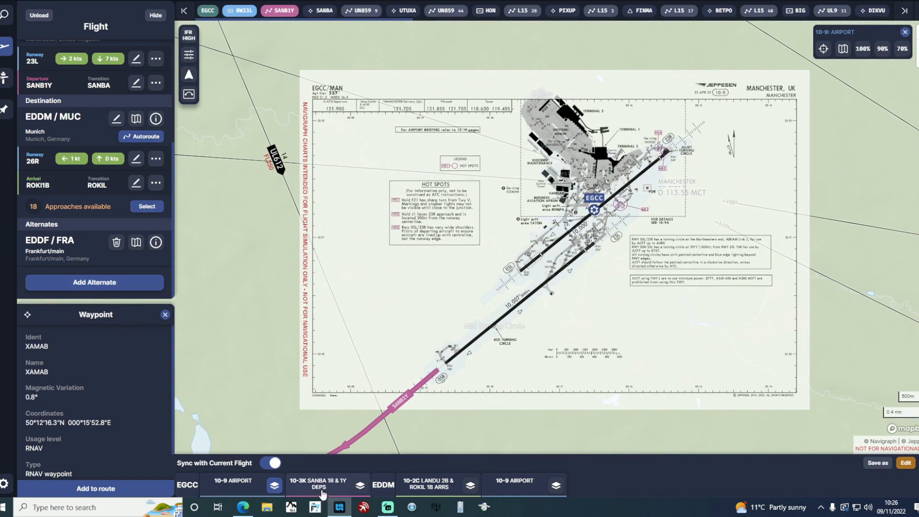
click(360, 485)
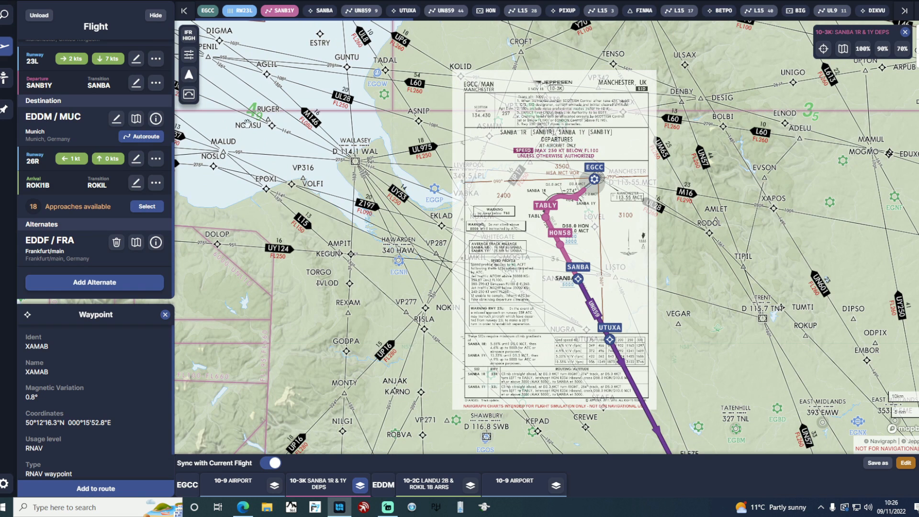
Examine EGCC's departure and arrival procedures for runway 05L on the map.
click(210, 14)
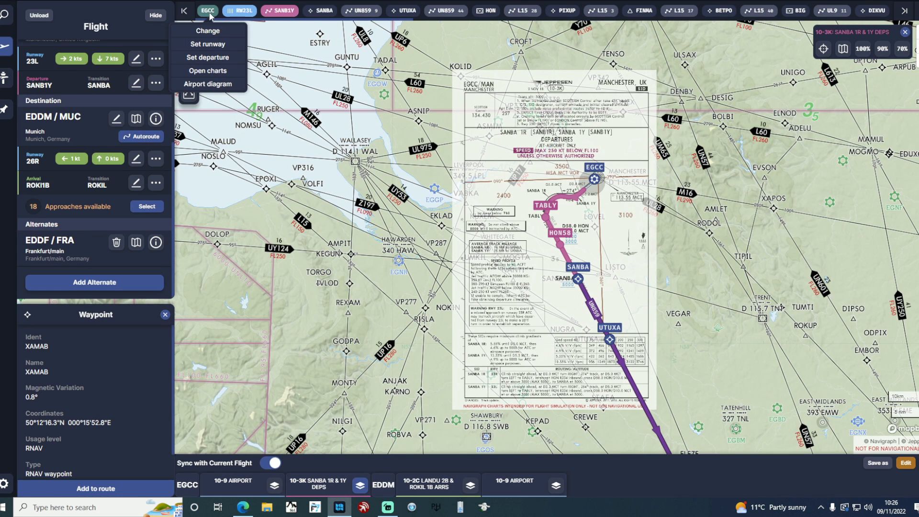
click(208, 57)
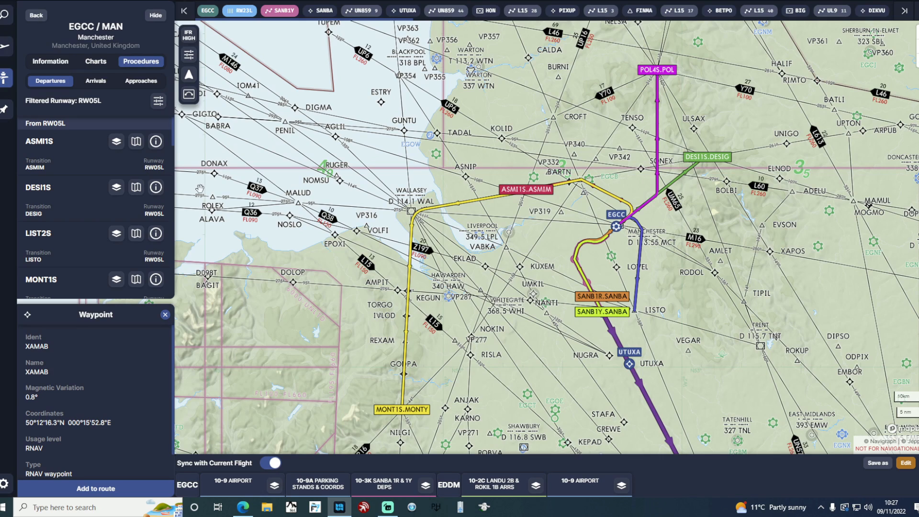
click(96, 81)
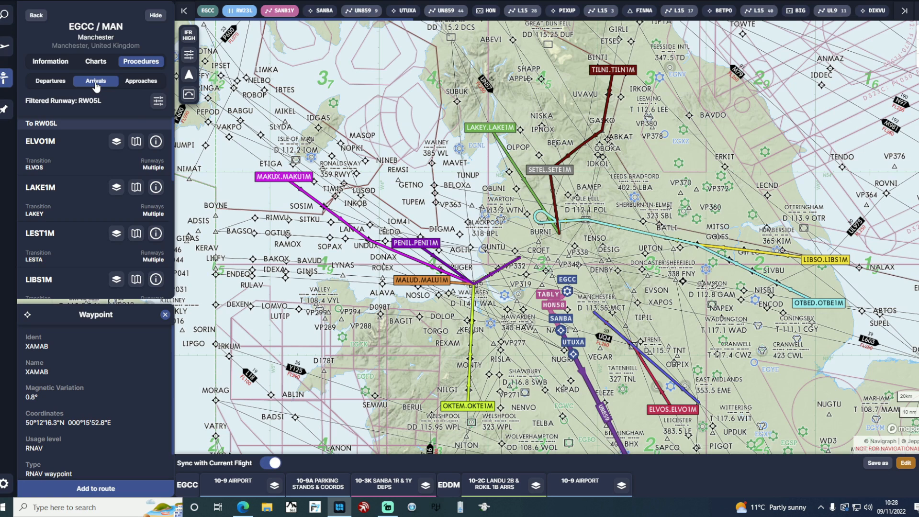
click(671, 243)
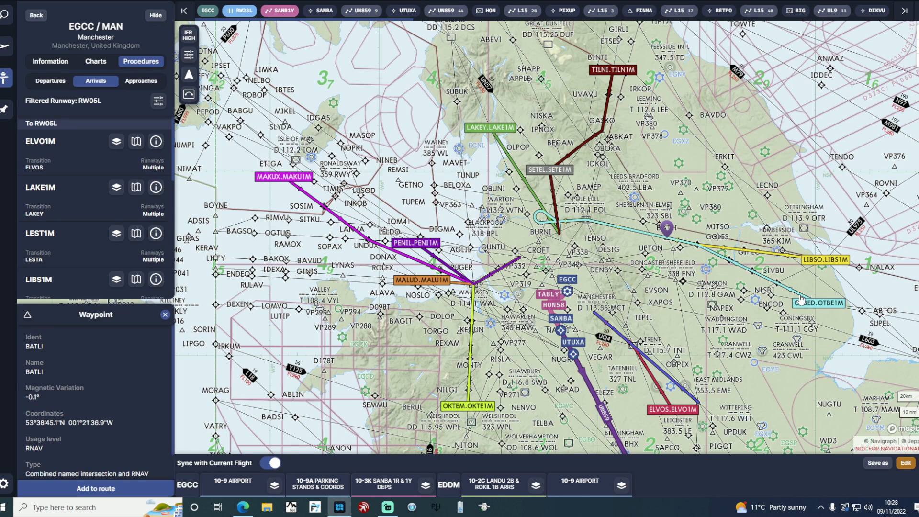
click(801, 299)
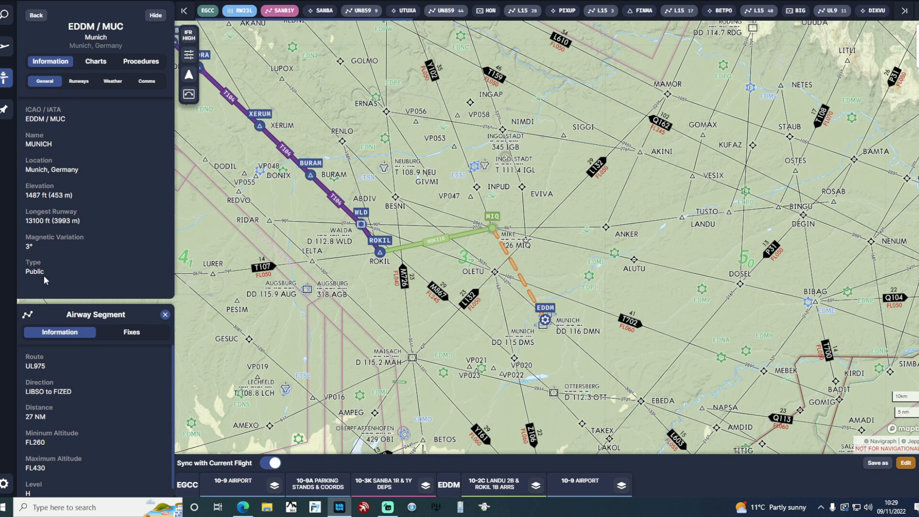
Examine the runway information for EDDM, including wind components and the dimensions of runway 08L.
click(72, 83)
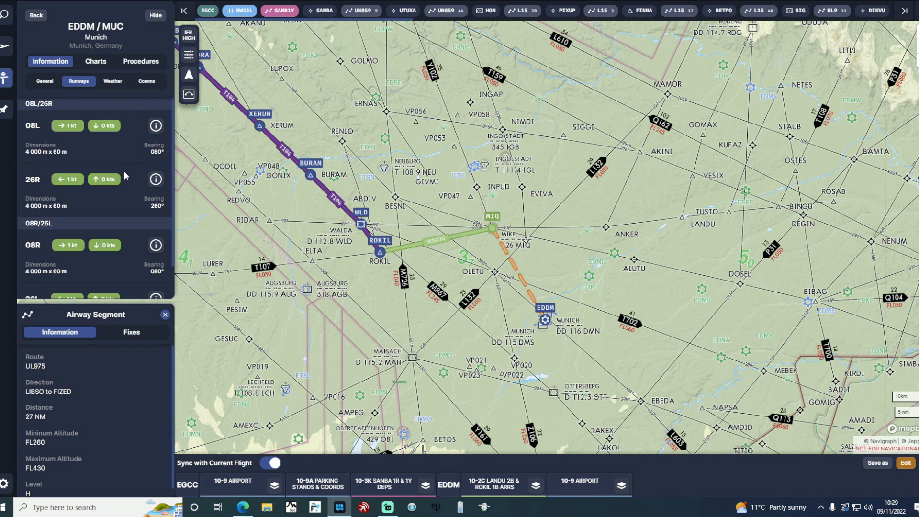
scroll(94, 246, down, 1)
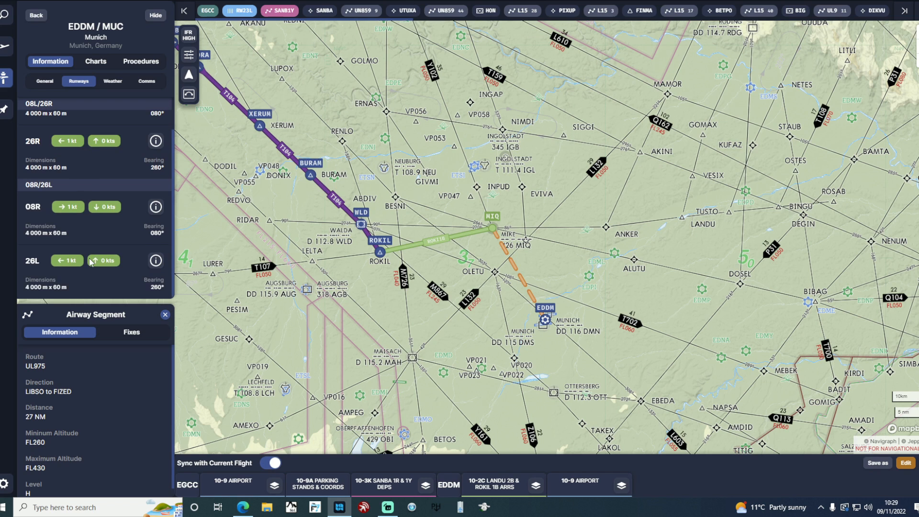
scroll(91, 261, up, 1)
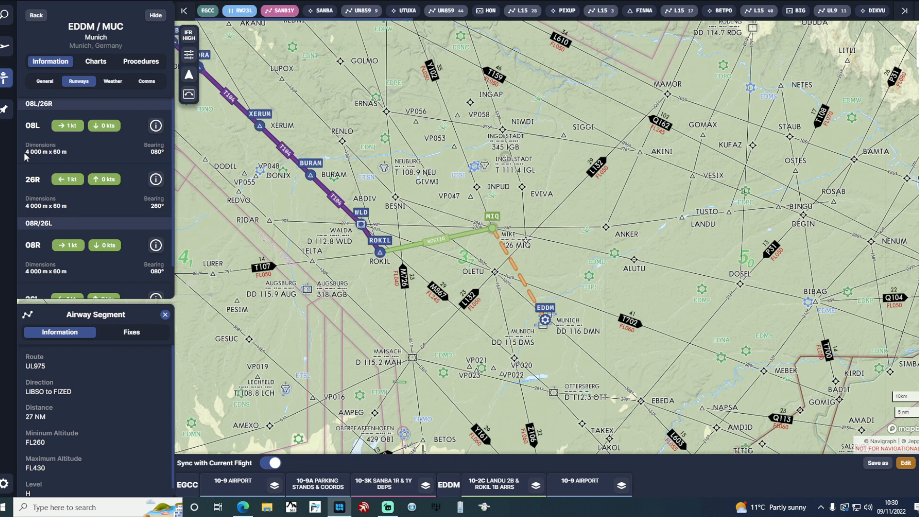
drag(25, 152, 73, 150)
Read EDDM's METAR weather report and its TAF forecast.
click(113, 84)
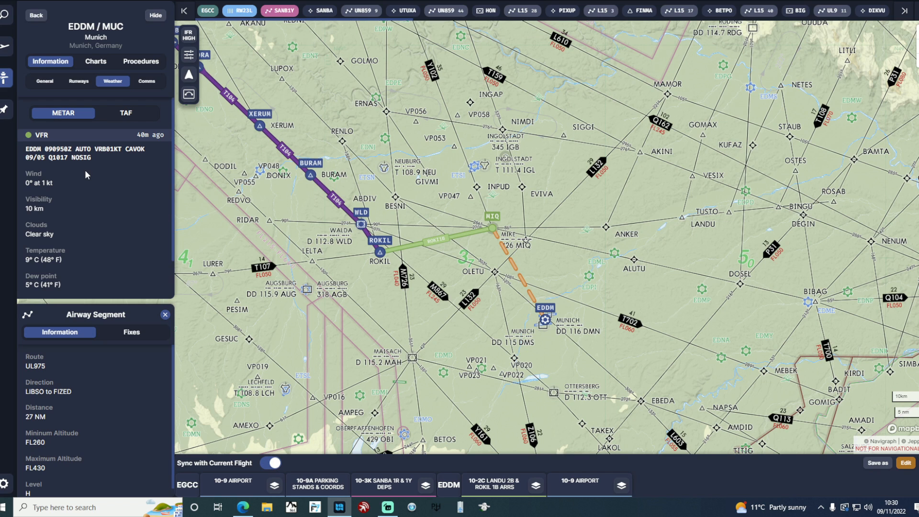
scroll(73, 204, down, 1)
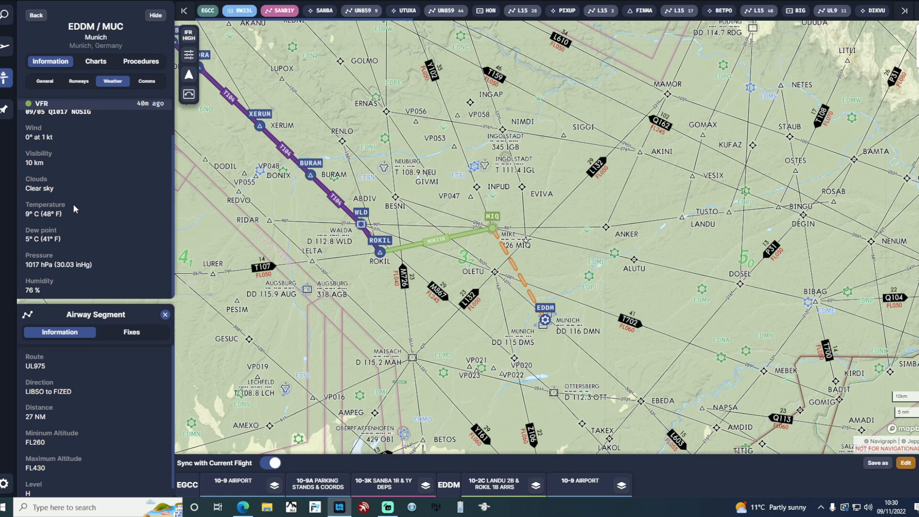
scroll(73, 204, up, 1)
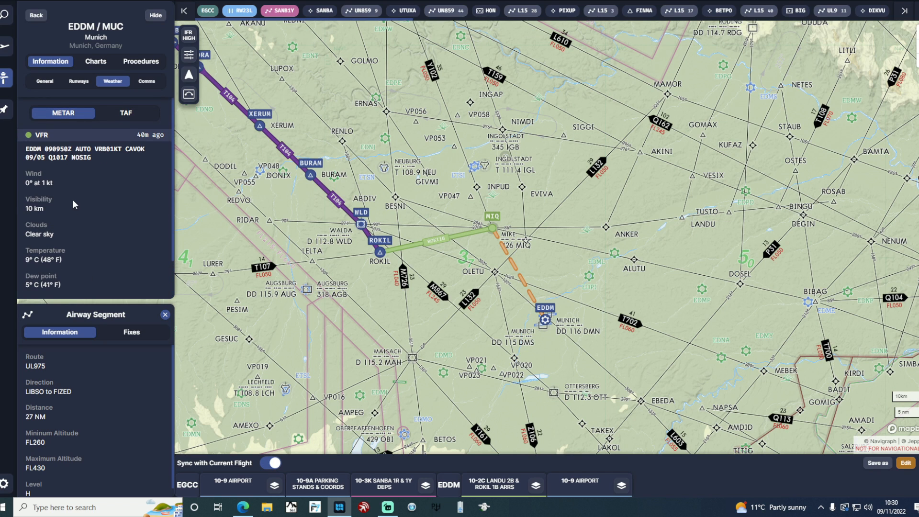
click(121, 117)
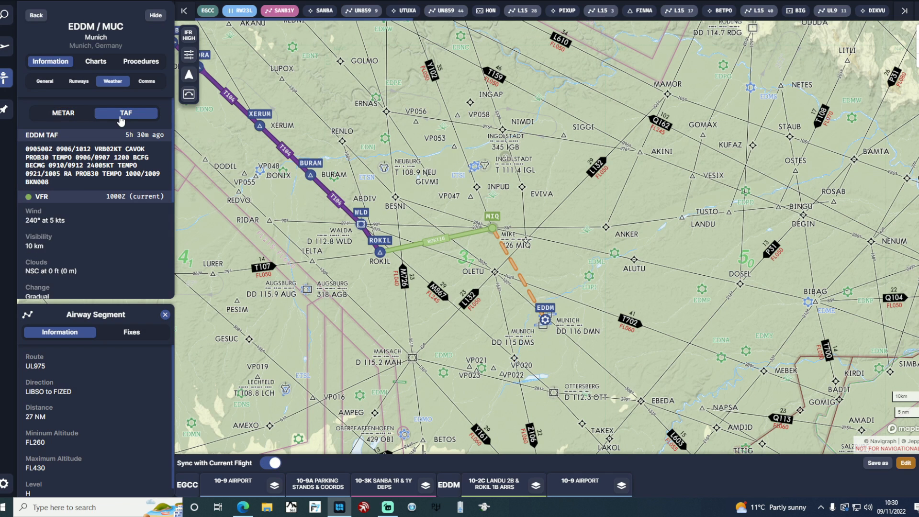
Look through EDDM's communication frequencies and its list of standard terminal arrival charts.
click(147, 83)
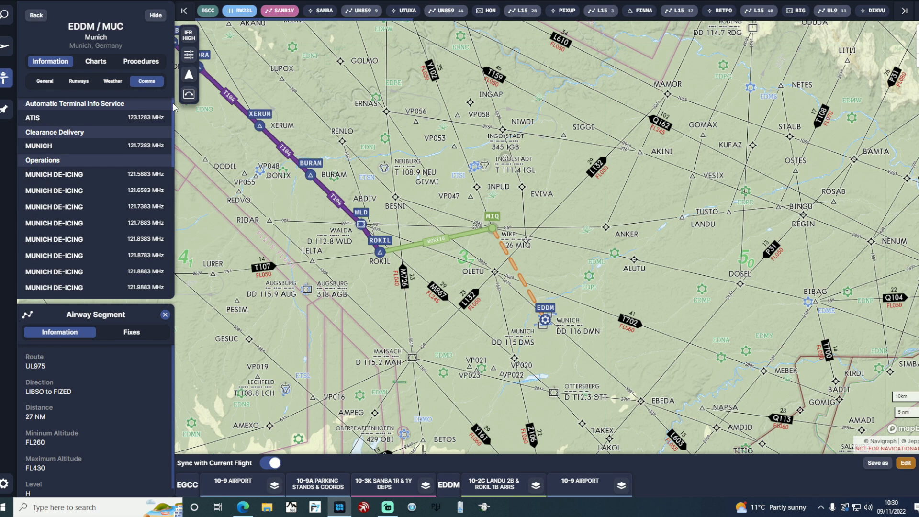
scroll(170, 124, down, 3)
drag(171, 124, 170, 158)
drag(171, 173, 176, 98)
click(93, 62)
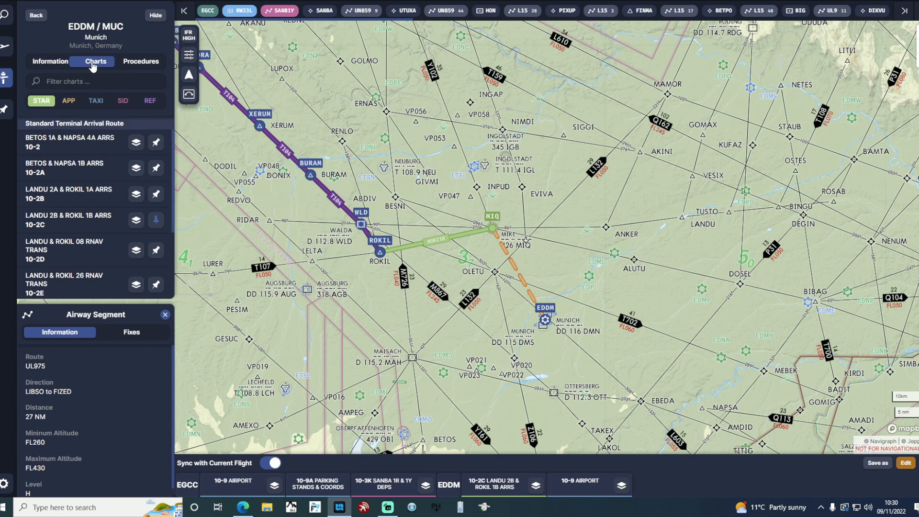
click(59, 63)
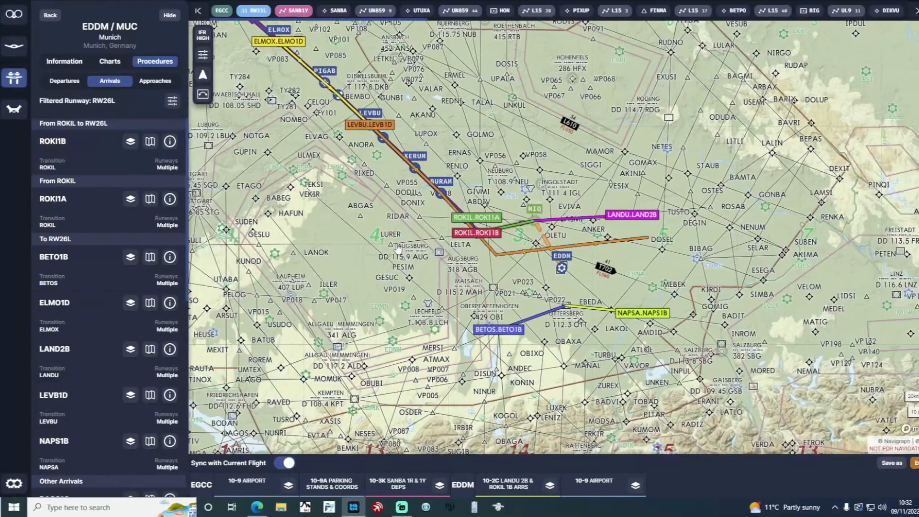
Filter EDDM's procedures by runway 08L to examine its arrivals and approaches.
click(170, 103)
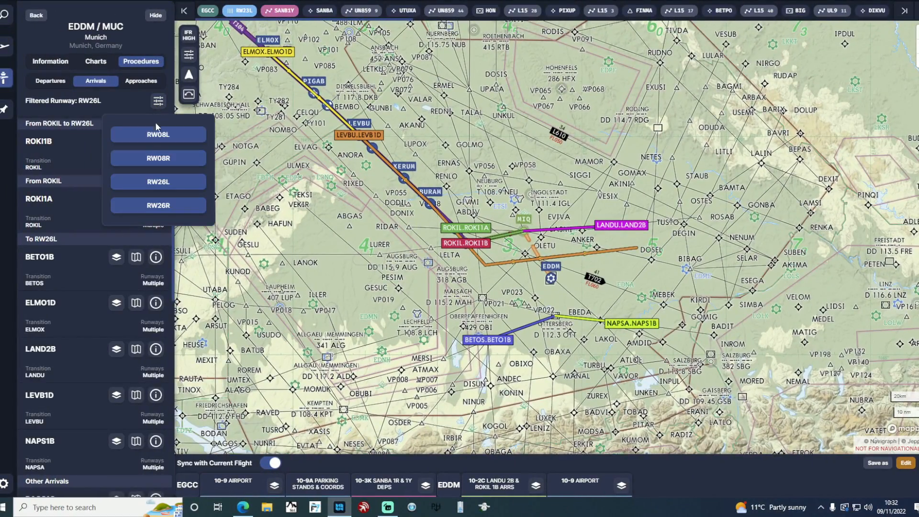
click(157, 133)
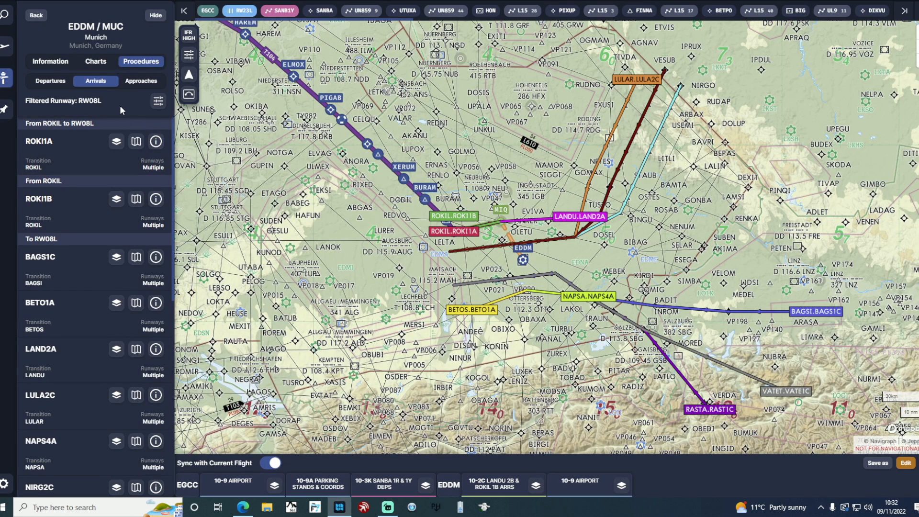
click(138, 84)
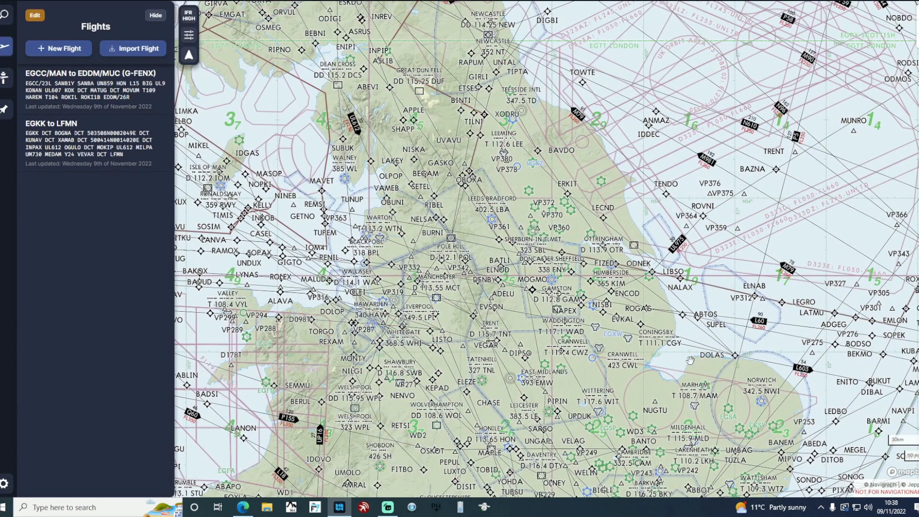
Switch the map to the VFR layer and examine the airspace around Manchester and Liverpool.
click(189, 19)
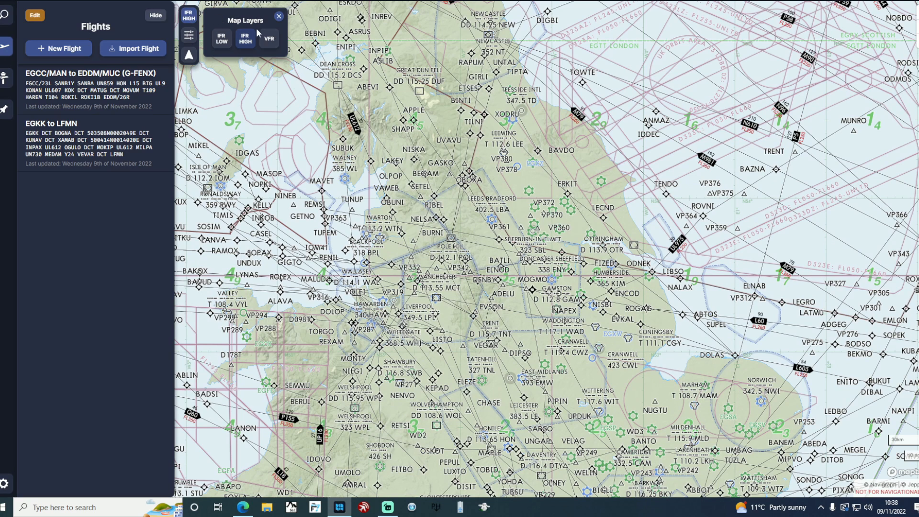
click(269, 38)
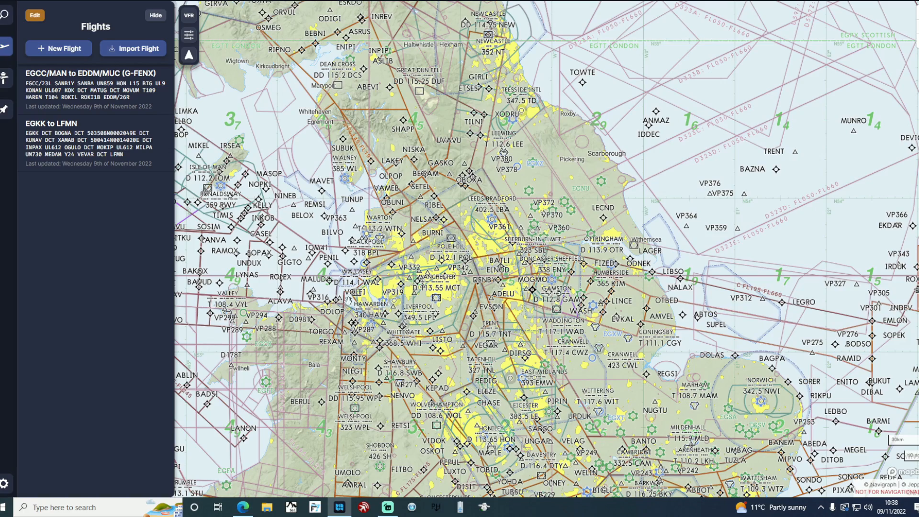
scroll(480, 279, up, 3)
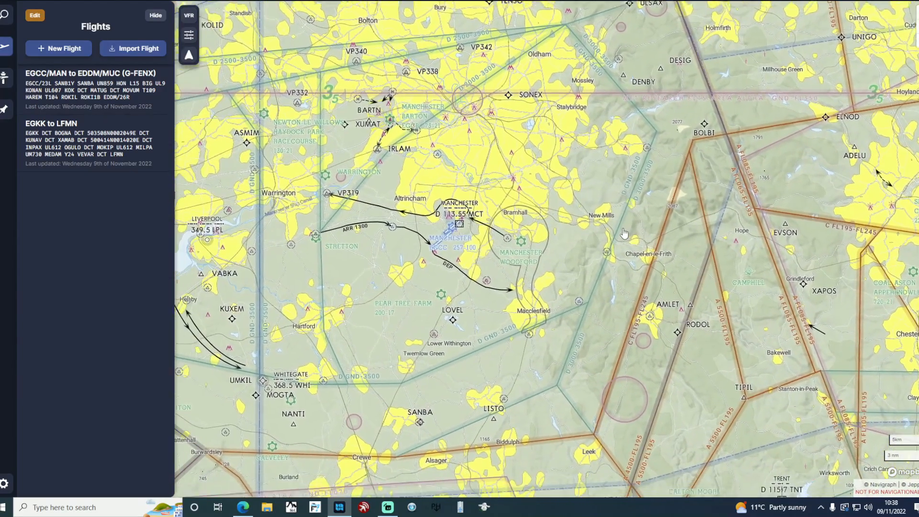
drag(624, 233, 731, 268)
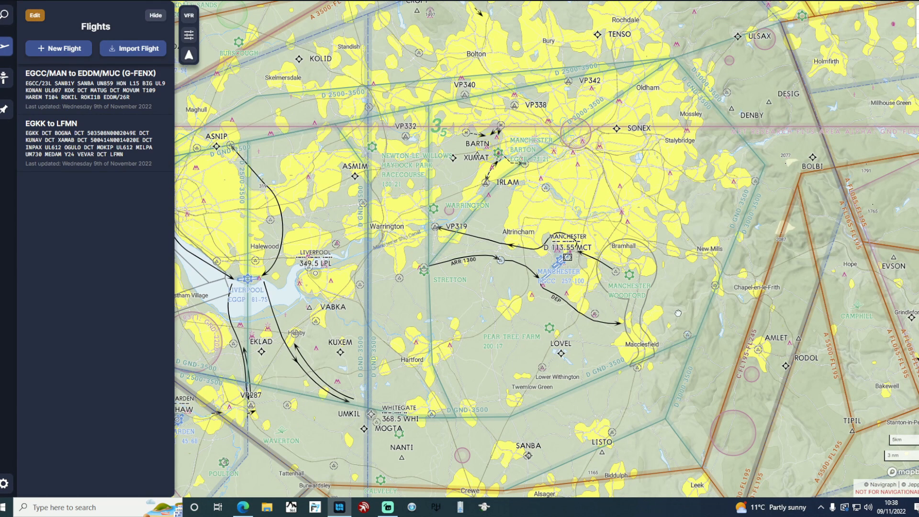
scroll(339, 355, down, 4)
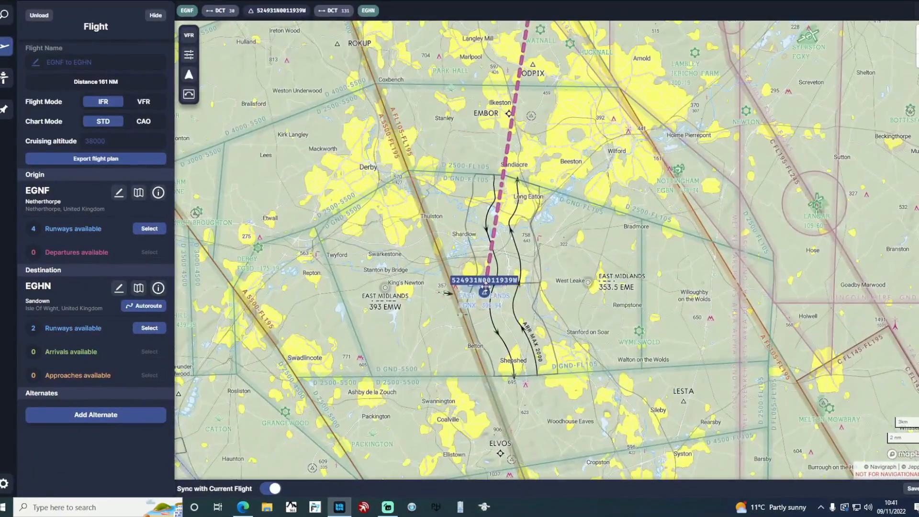
Examine East Midlands airport and its surrounding VFR arrival and departure routes on the map.
scroll(485, 286, up, 5)
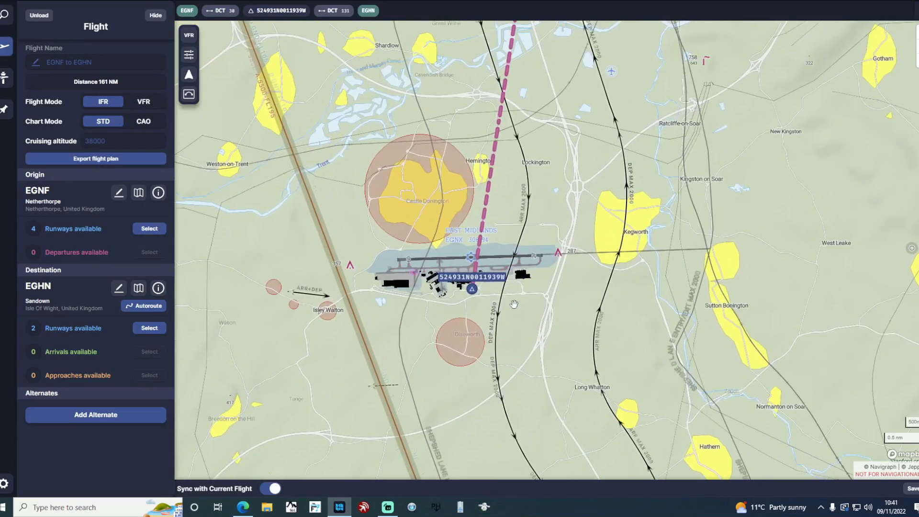
scroll(514, 306, up, 1)
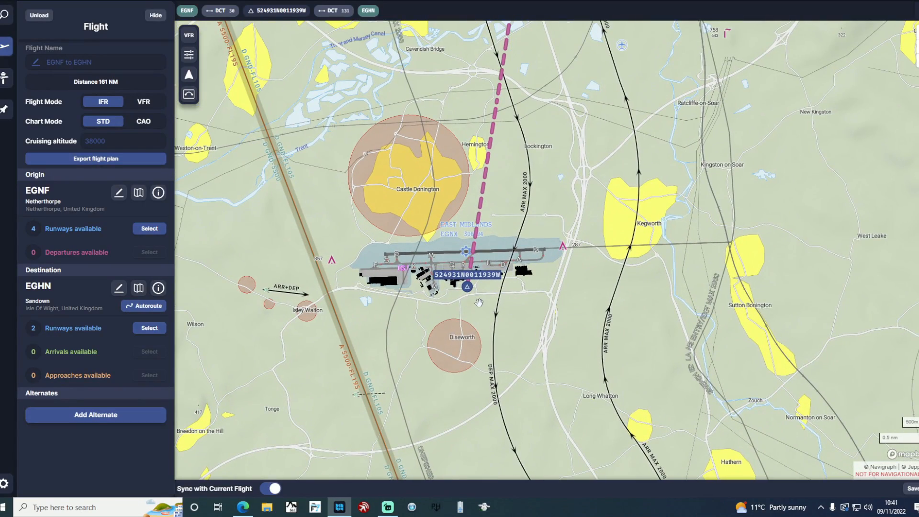
scroll(479, 302, up, 3)
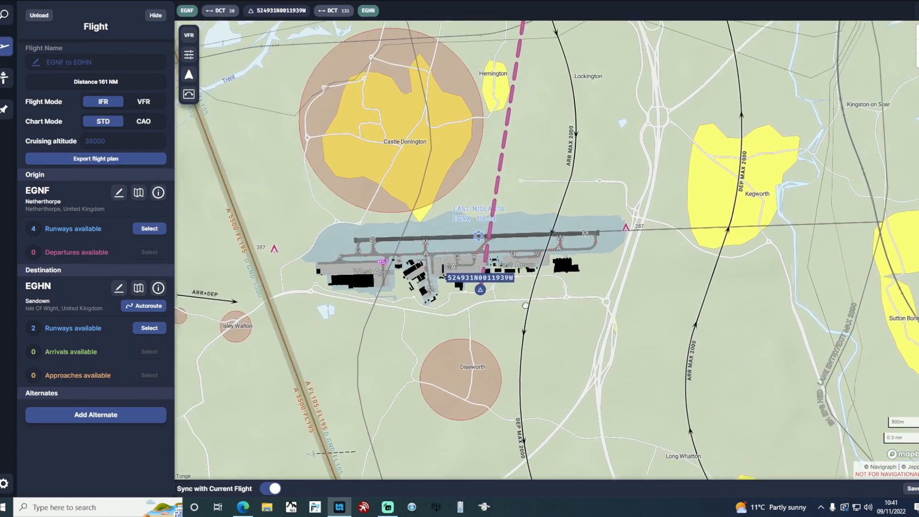
drag(525, 305, 574, 390)
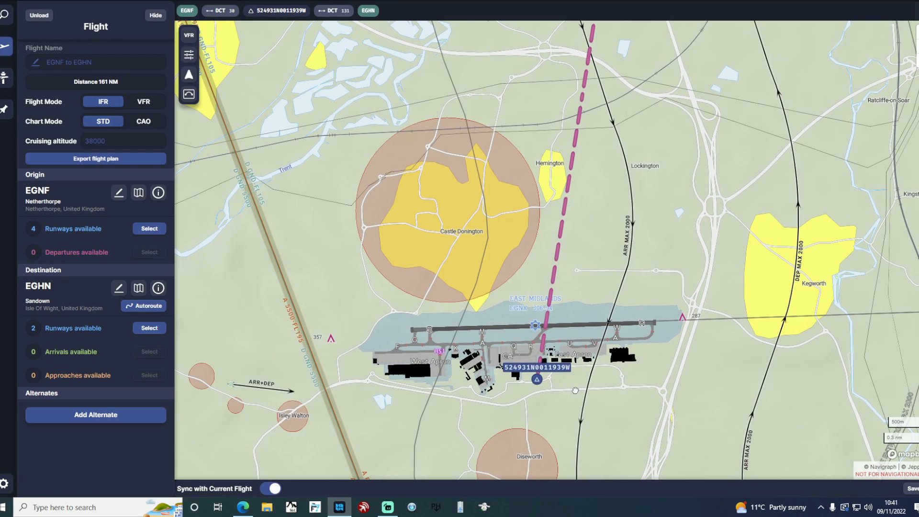
scroll(574, 390, up, 3)
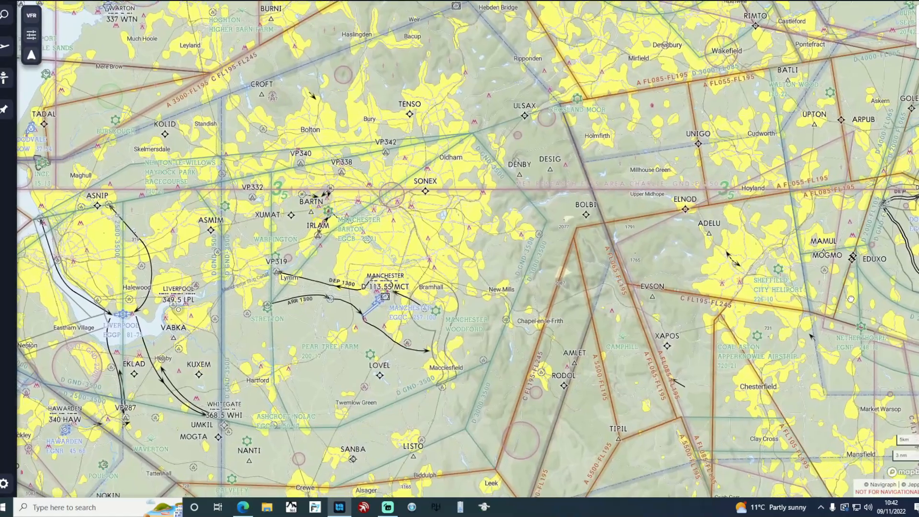
Examine Manchester's VFR routes and the detailed runway and taxiway layout of its airport.
drag(851, 299, 870, 298)
scroll(388, 297, up, 3)
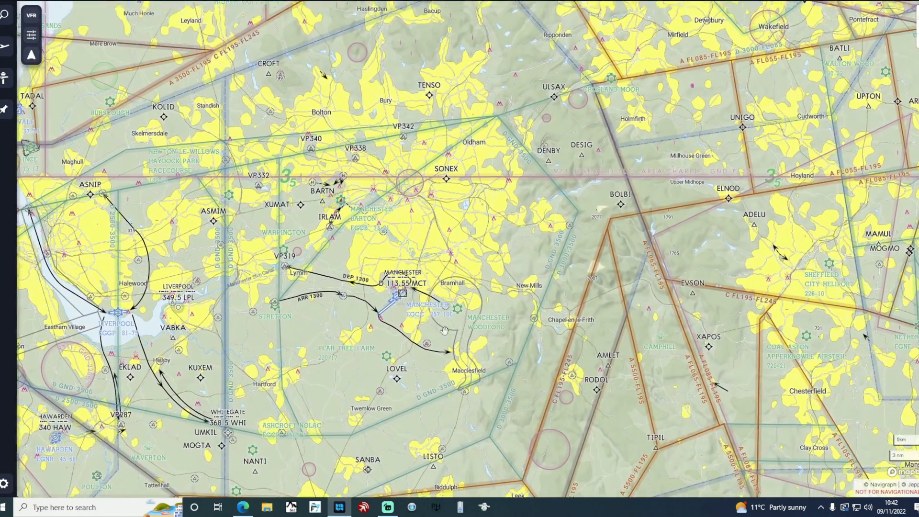
scroll(388, 297, up, 3)
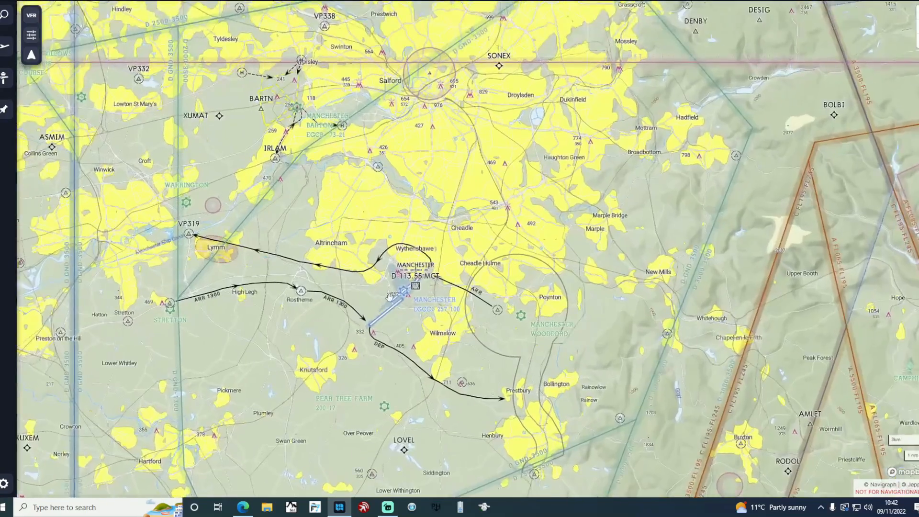
scroll(389, 296, up, 4)
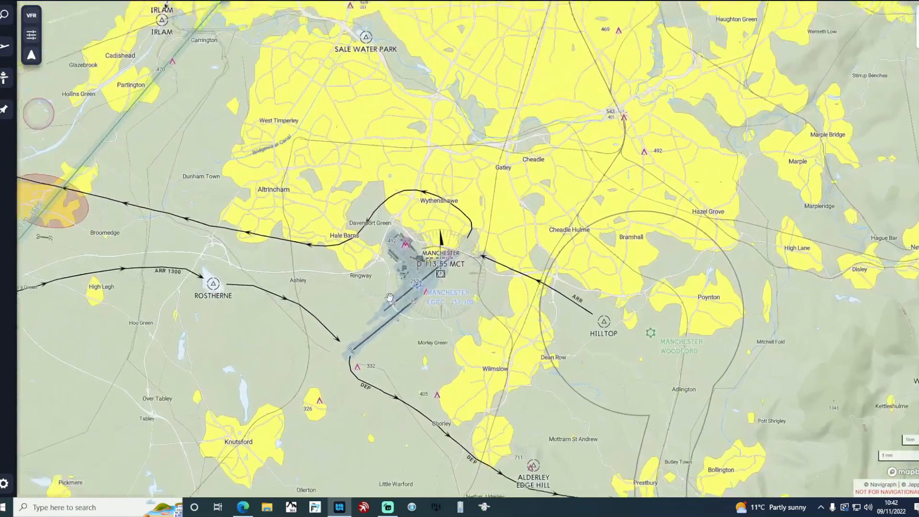
scroll(389, 296, up, 4)
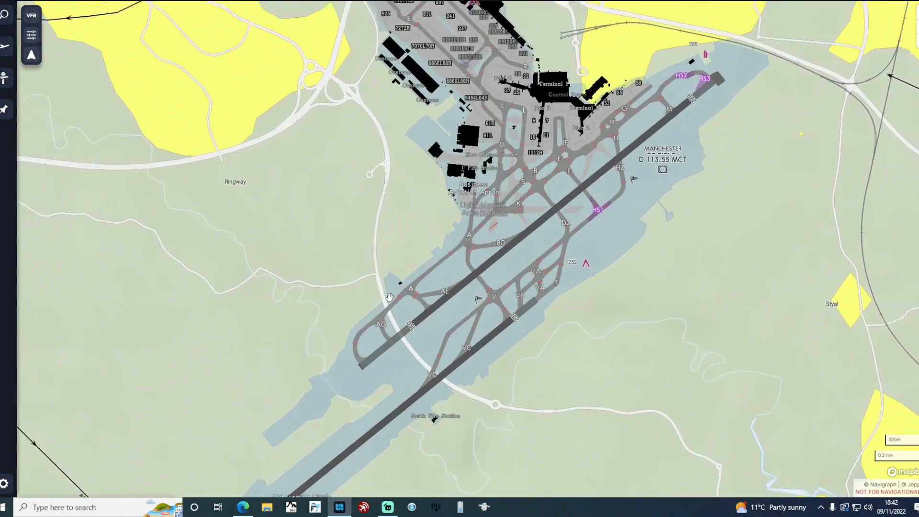
scroll(389, 297, up, 2)
scroll(388, 296, up, 2)
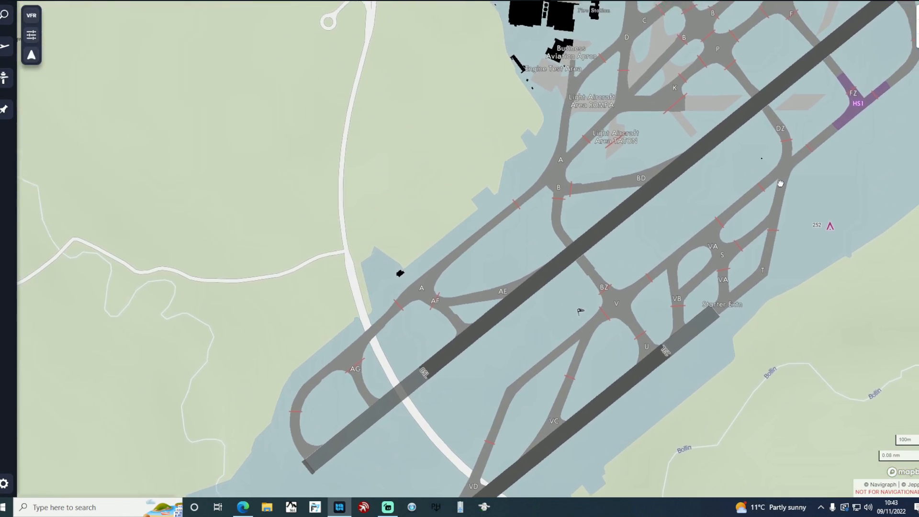
Inspect the terminals, parking stands, aprons and taxiway hot spots at Manchester airport.
drag(780, 183, 532, 511)
drag(580, 398, 583, 515)
mouse_move(599, 263)
mouse_down()
mouse_move(587, 310)
mouse_move(632, 390)
mouse_move(606, 272)
mouse_up()
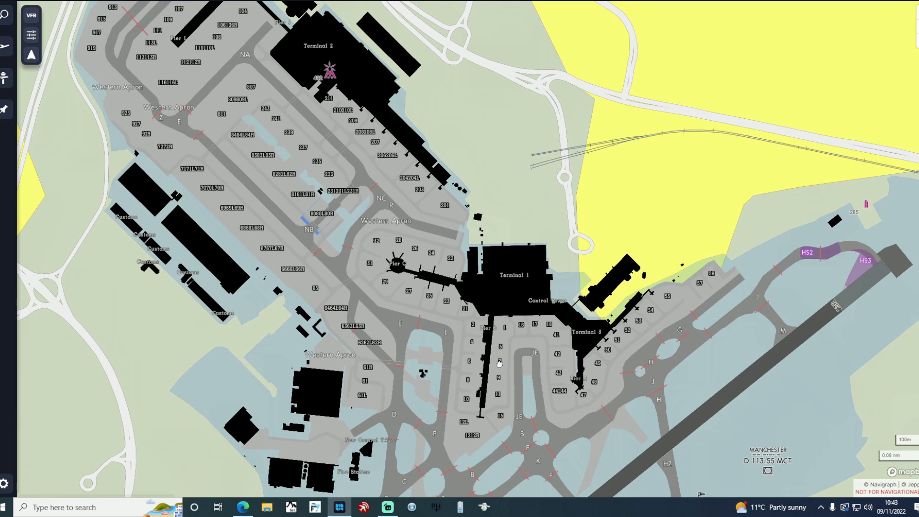
drag(502, 358, 493, 196)
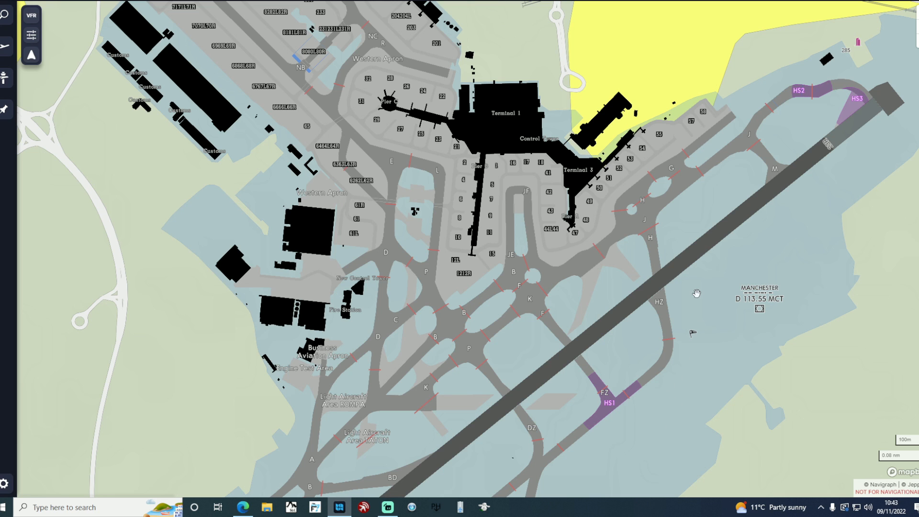
scroll(695, 296, down, 2)
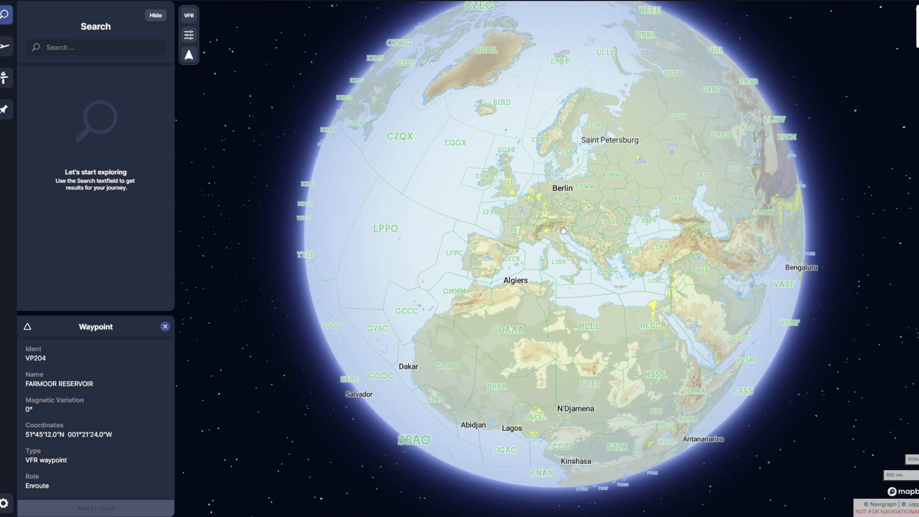
Locate Netherthorpe airfield on the VFR map, starting from the globe view, and examine its surrounding airspace.
drag(564, 231, 538, 225)
scroll(540, 226, up, 3)
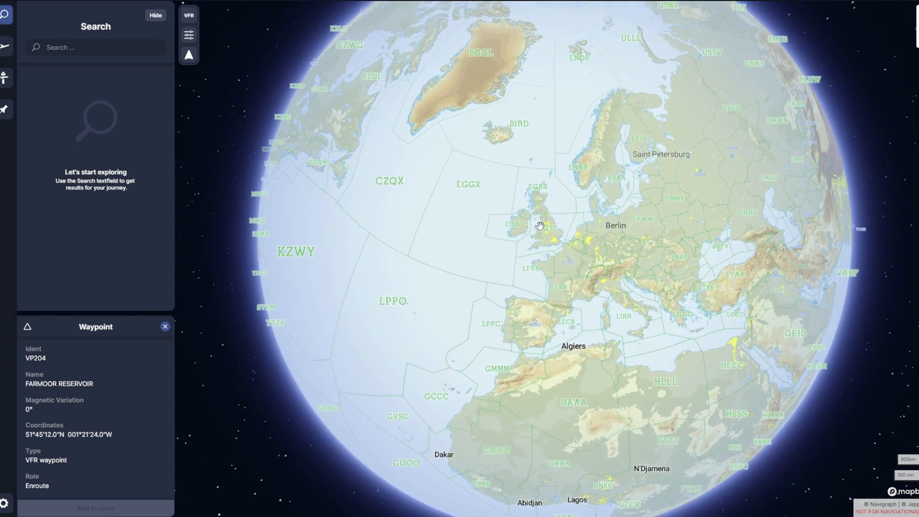
scroll(539, 225, up, 6)
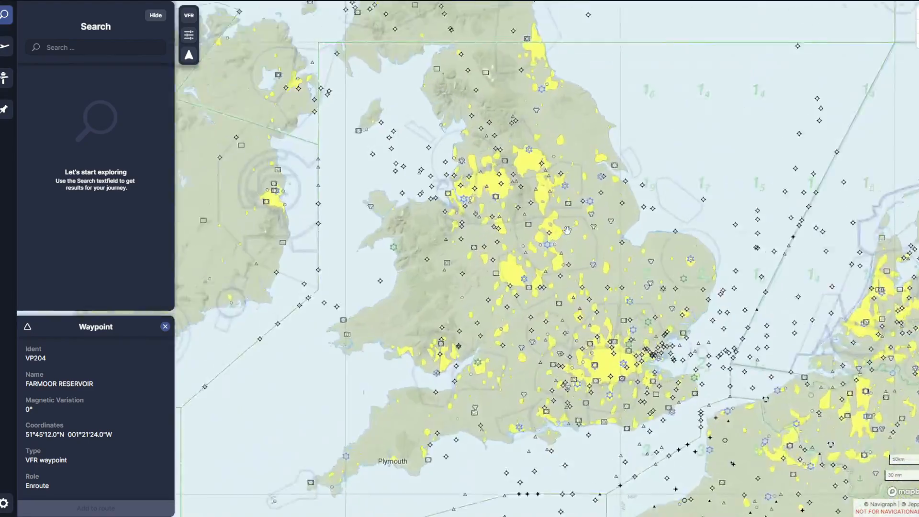
scroll(566, 230, up, 5)
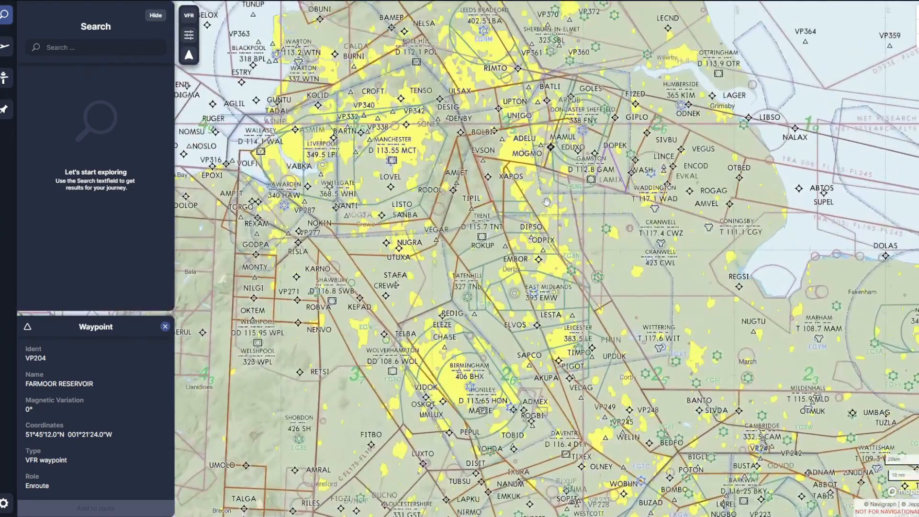
scroll(546, 201, up, 5)
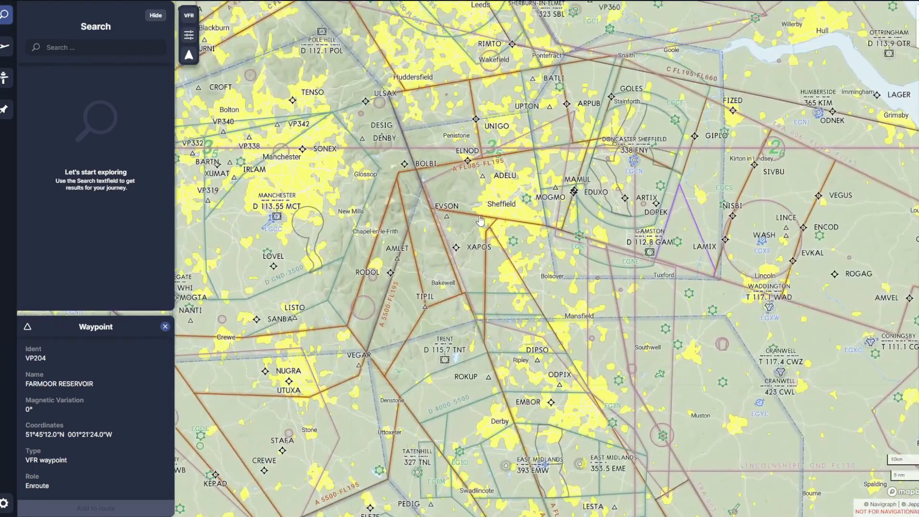
scroll(480, 221, up, 5)
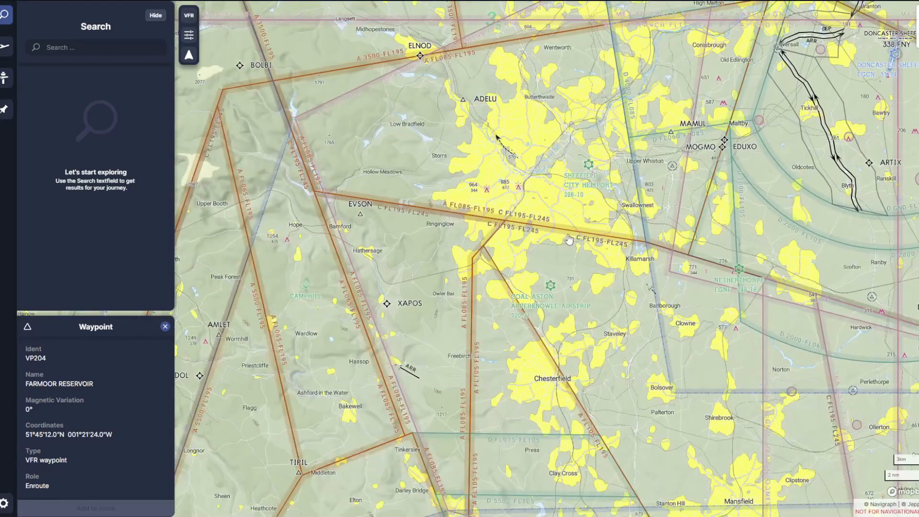
drag(568, 239, 515, 246)
drag(655, 262, 501, 251)
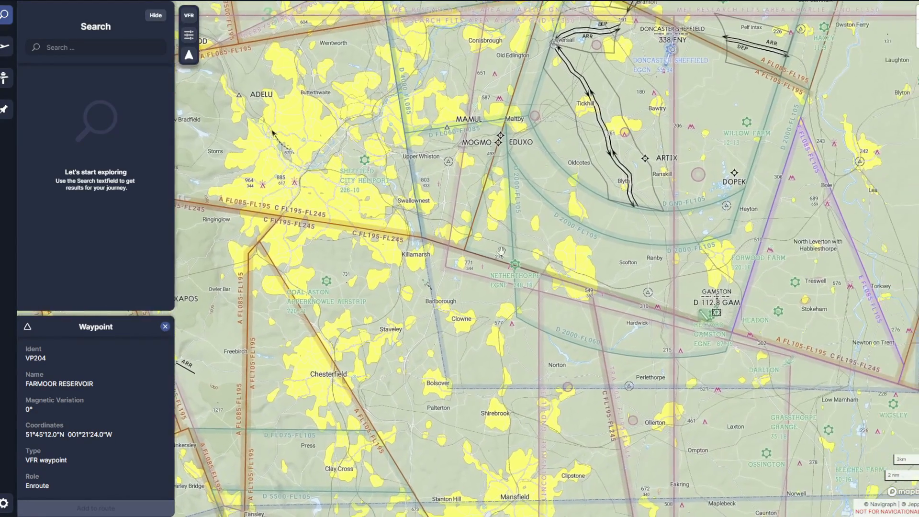
scroll(501, 252, up, 3)
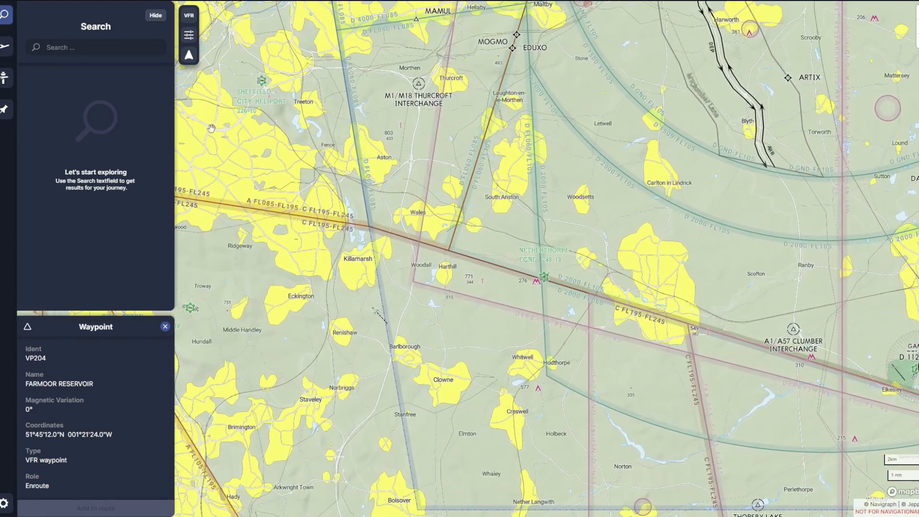
Create a new flight and name it Test.
click(5, 47)
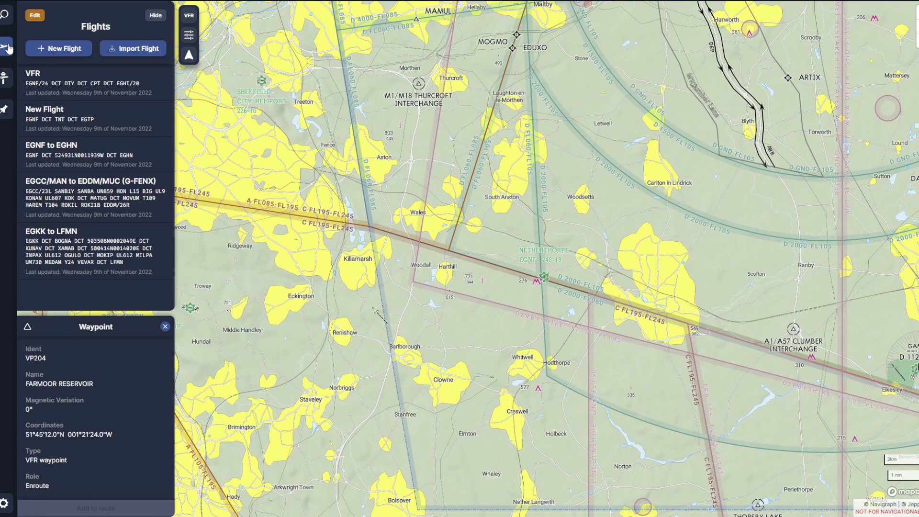
click(64, 49)
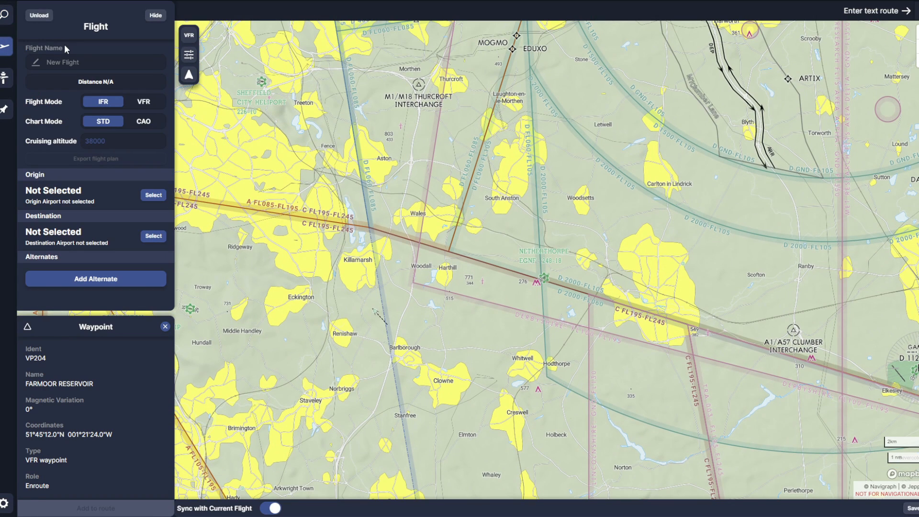
click(81, 62)
key(ctrl+a)
text(T)
key(Return)
Inspect Netherthorpe's runway layout on the map and open the airport details for EGNF.
scroll(547, 285, up, 5)
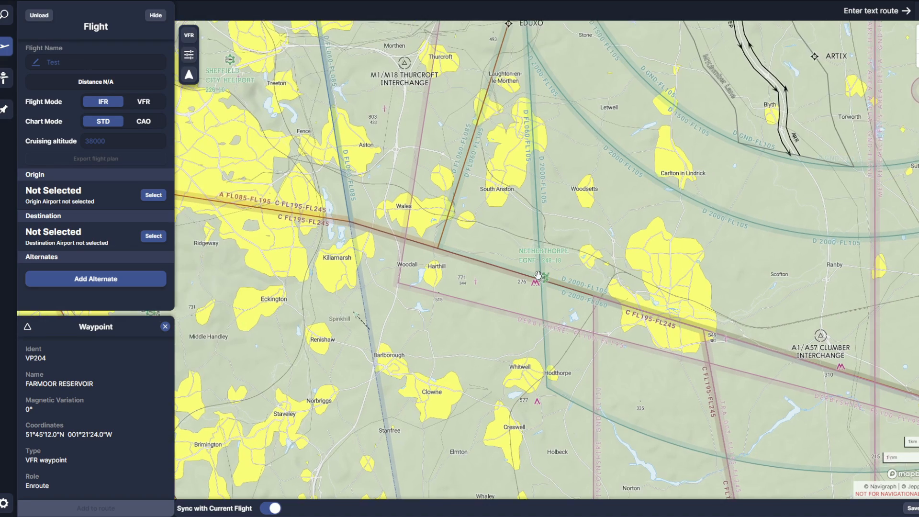
scroll(564, 286, up, 5)
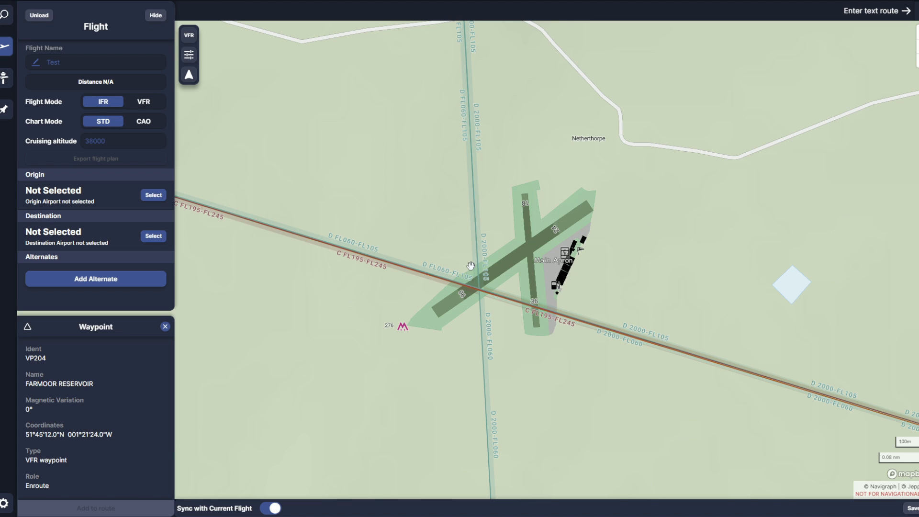
scroll(477, 262, down, 1)
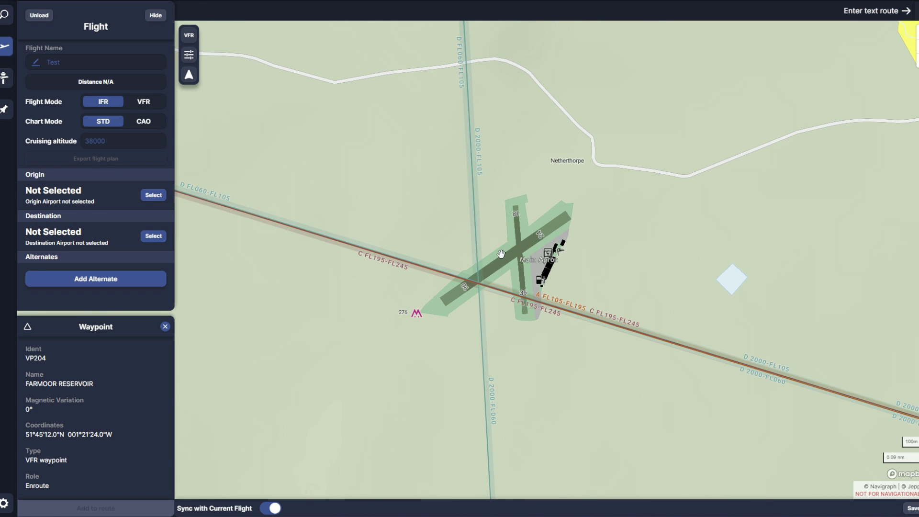
scroll(501, 254, down, 10)
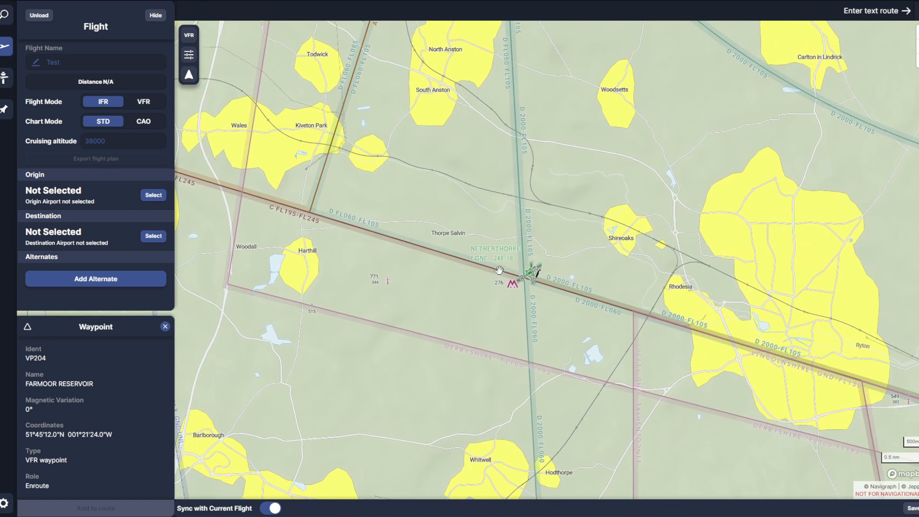
click(531, 274)
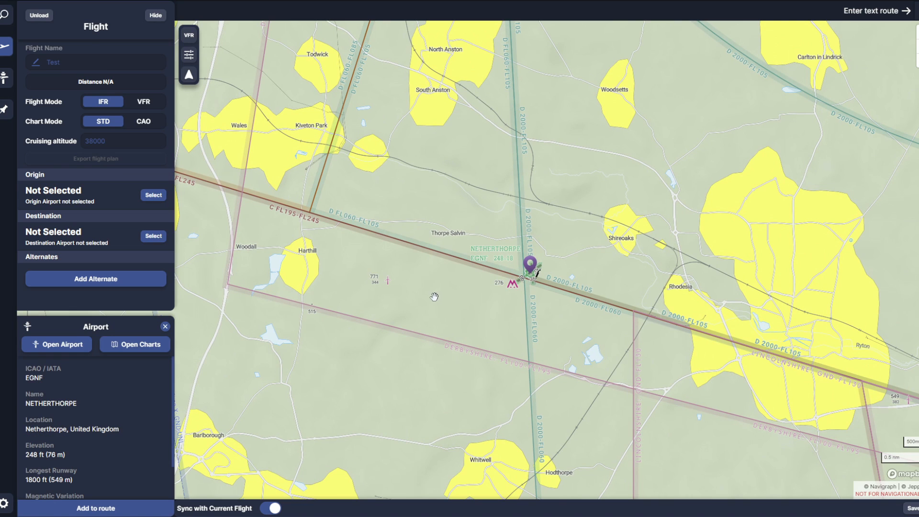
Add Netherthorpe (EGNF) to the route as the origin.
click(96, 508)
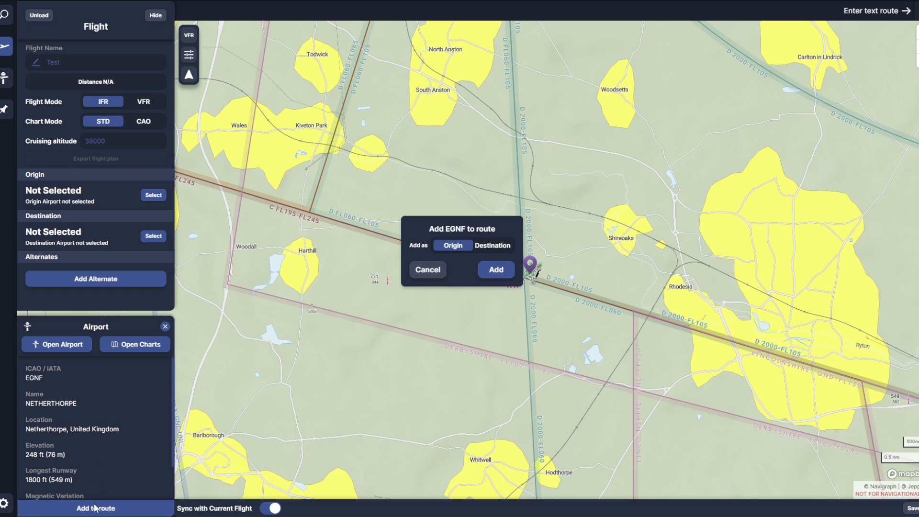
click(497, 269)
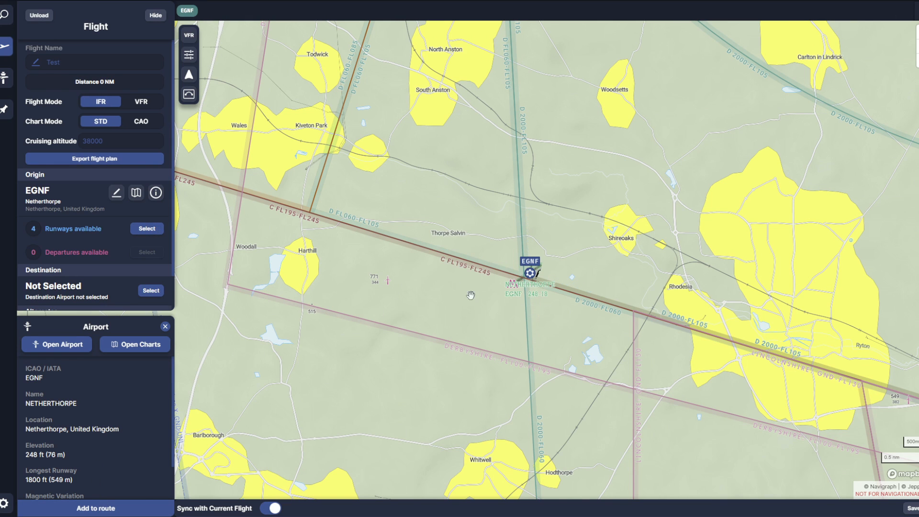
Find Oxford airport (EGTK) on the map, south of Netherthorpe, and add it to the route as the destination.
scroll(454, 311, down, 6)
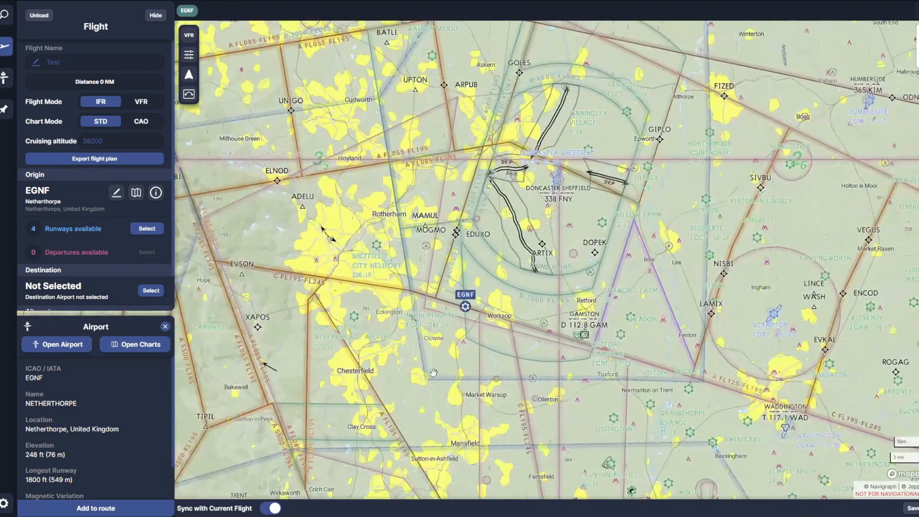
drag(433, 373, 498, 220)
scroll(515, 294, down, 3)
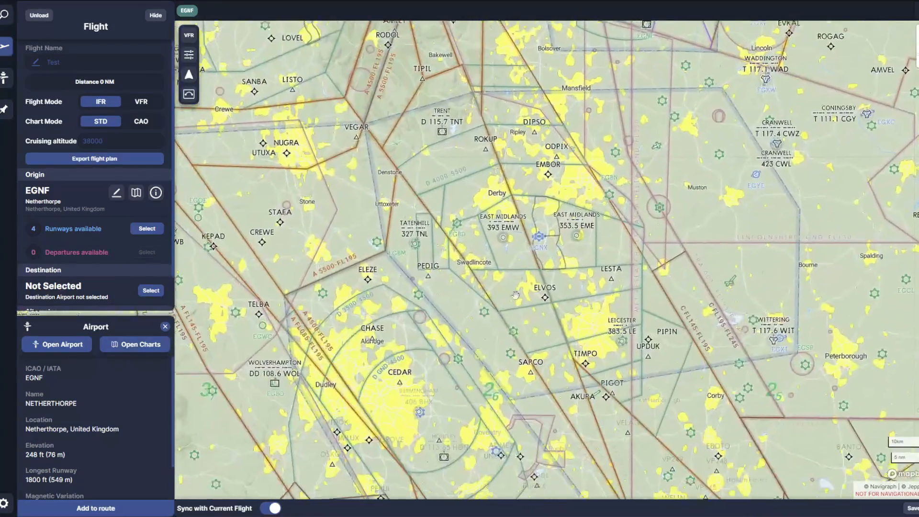
drag(516, 294, 495, 239)
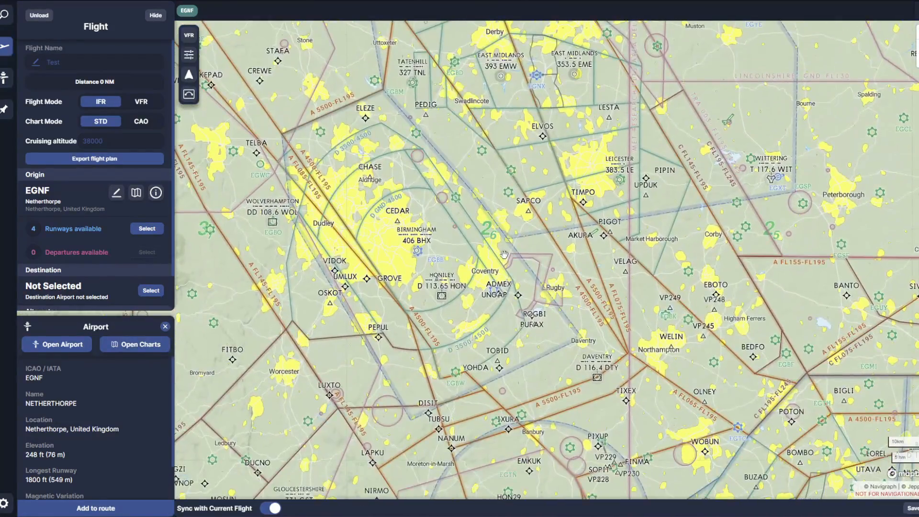
drag(503, 322, 504, 236)
scroll(548, 312, up, 5)
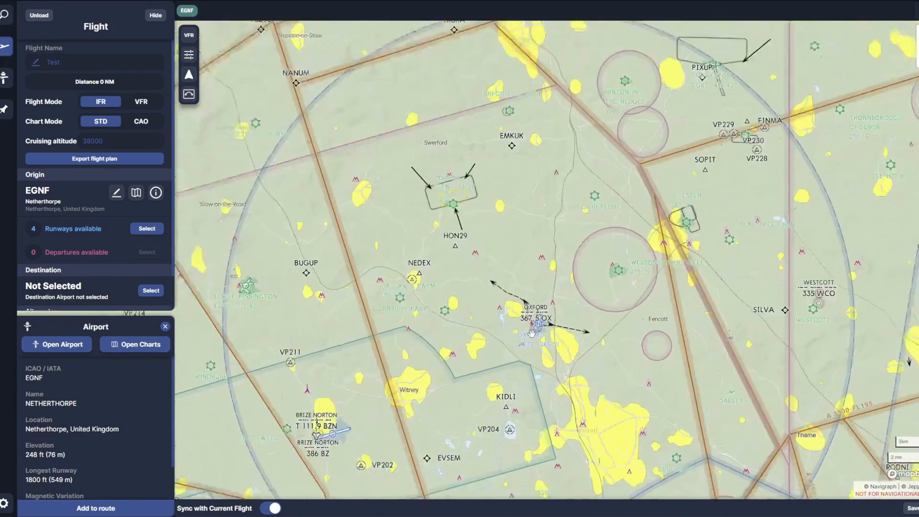
scroll(532, 330, up, 3)
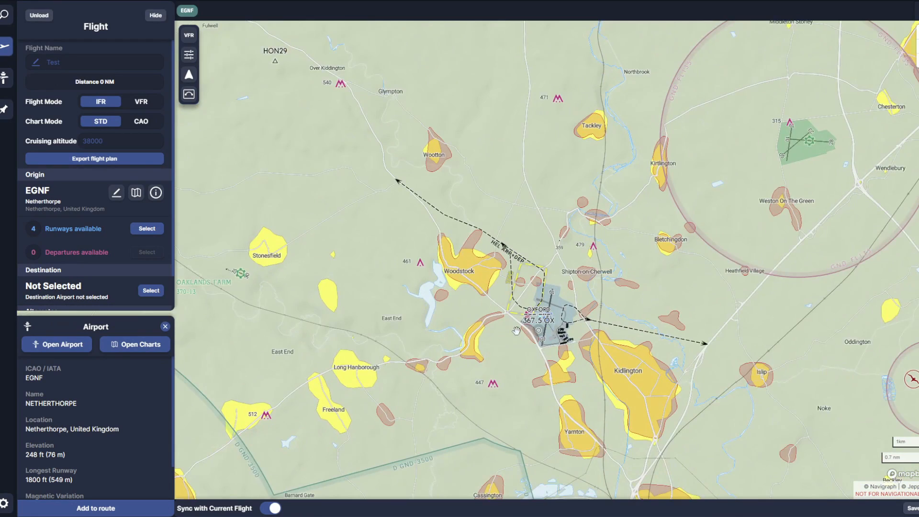
drag(517, 330, 468, 333)
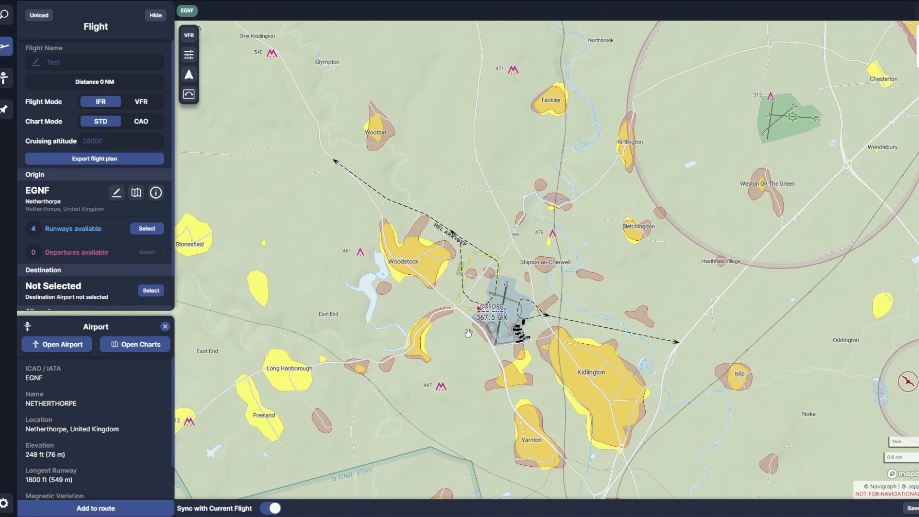
scroll(486, 338, down, 3)
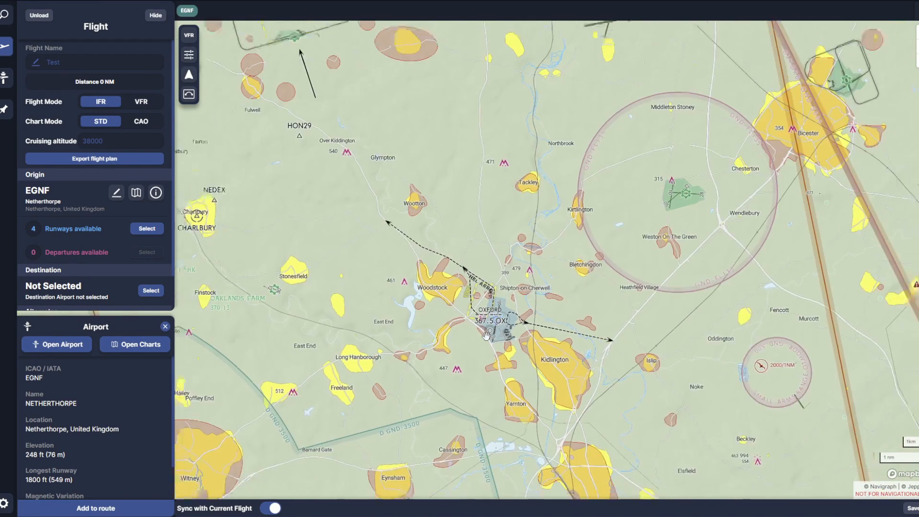
scroll(502, 321, up, 5)
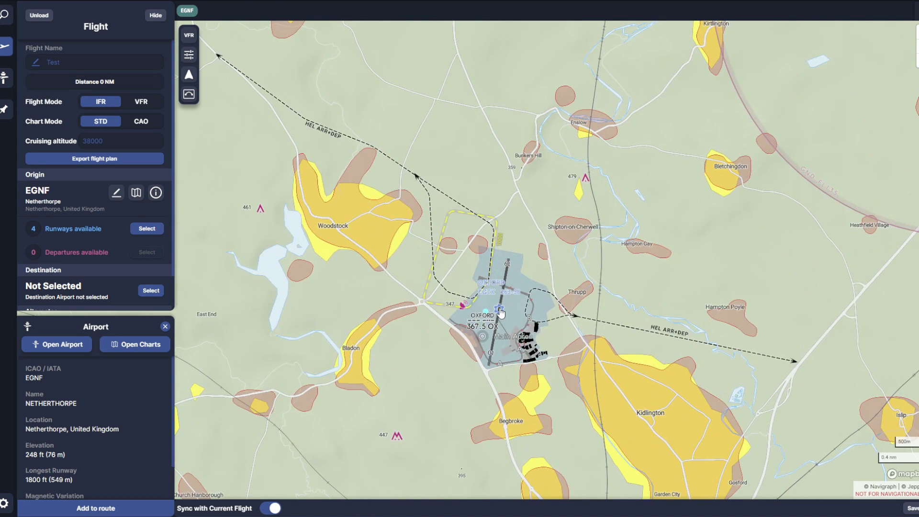
click(500, 311)
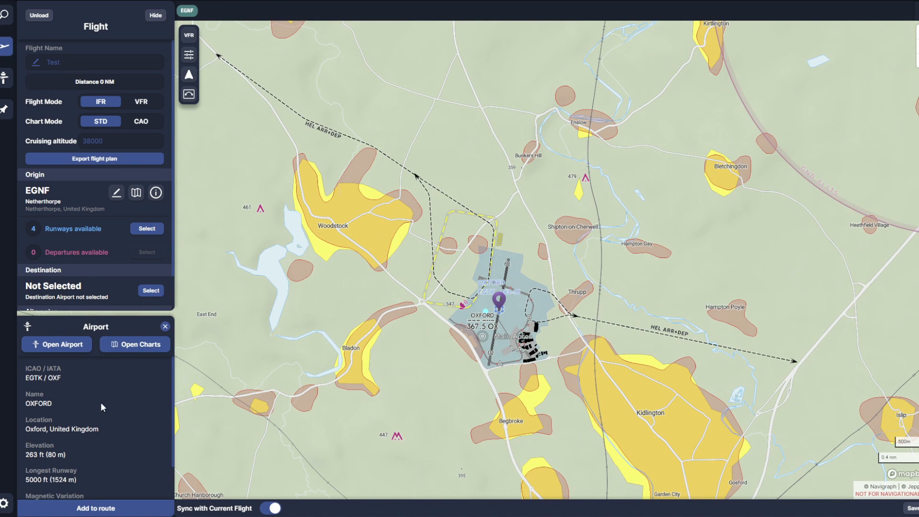
click(81, 509)
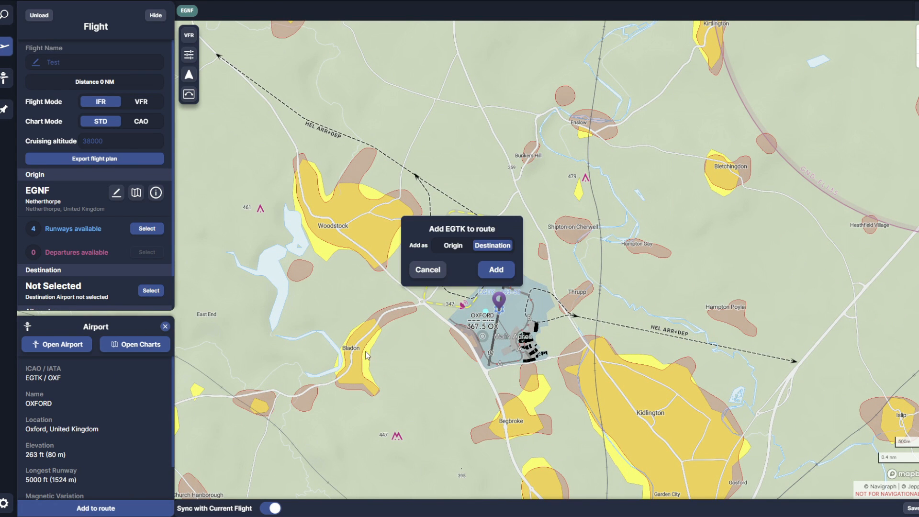
click(495, 268)
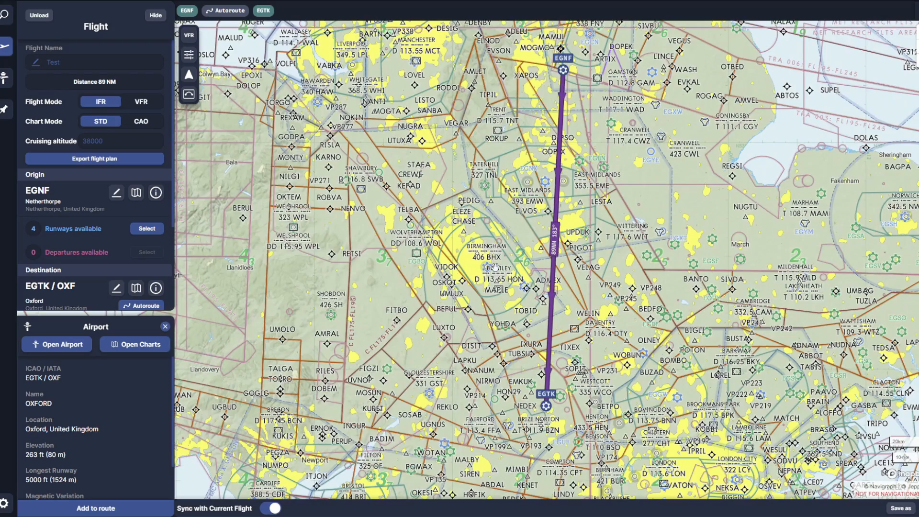
Review the direct route to Oxford and examine the towns and airspace along its first part, from Netherthorpe to Mansfield.
drag(568, 65, 555, 156)
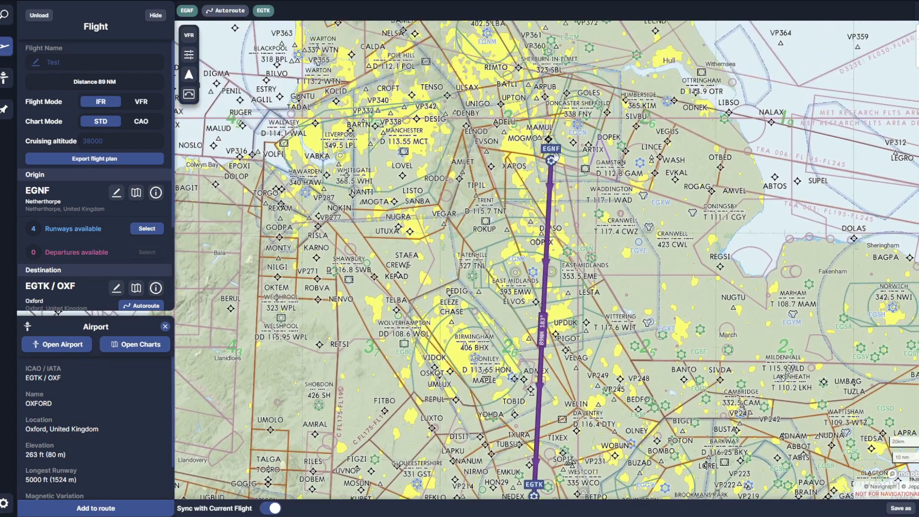
drag(550, 264, 539, 213)
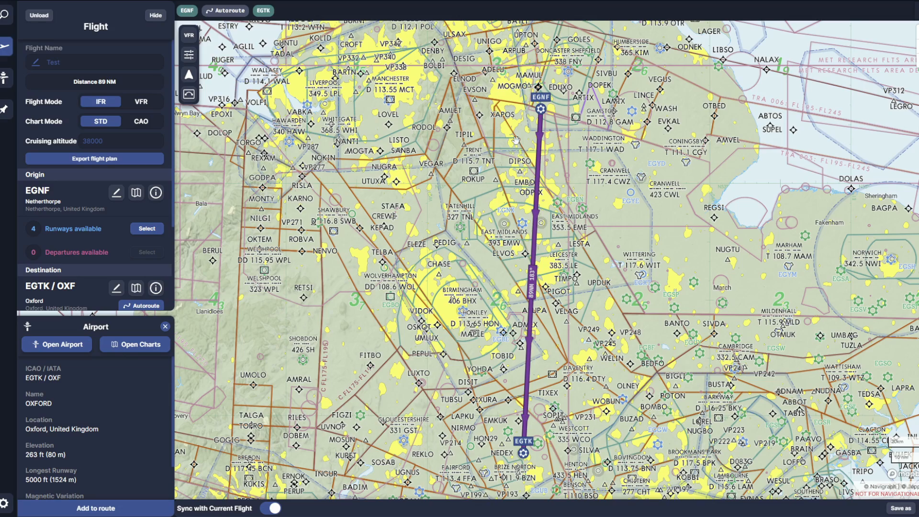
scroll(516, 139, up, 5)
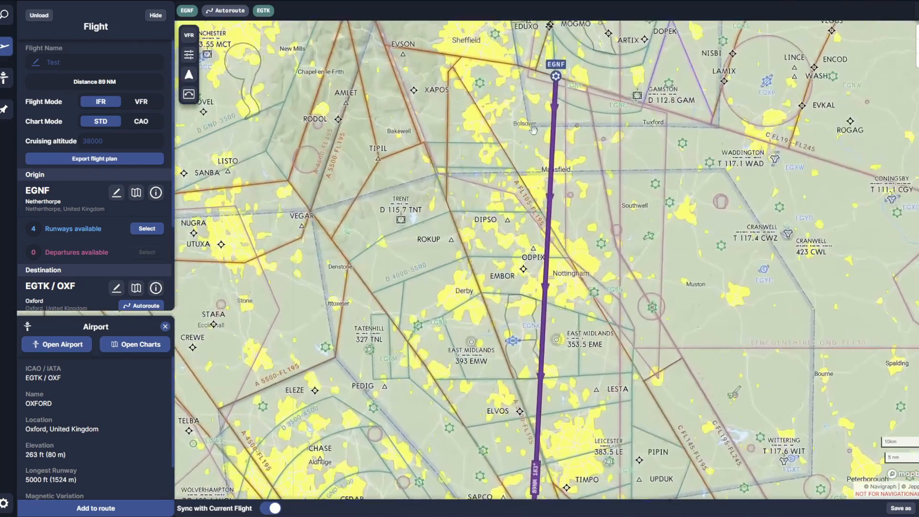
scroll(533, 129, up, 4)
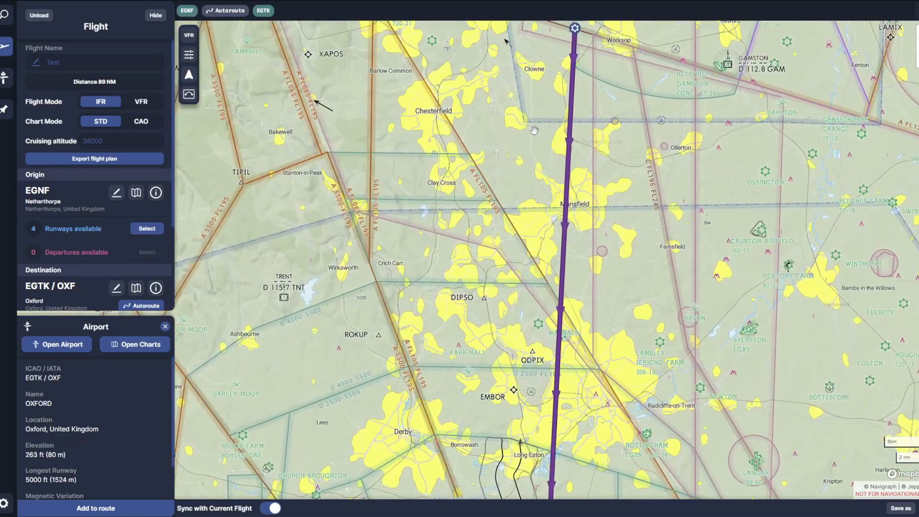
scroll(534, 130, up, 1)
drag(534, 130, 524, 254)
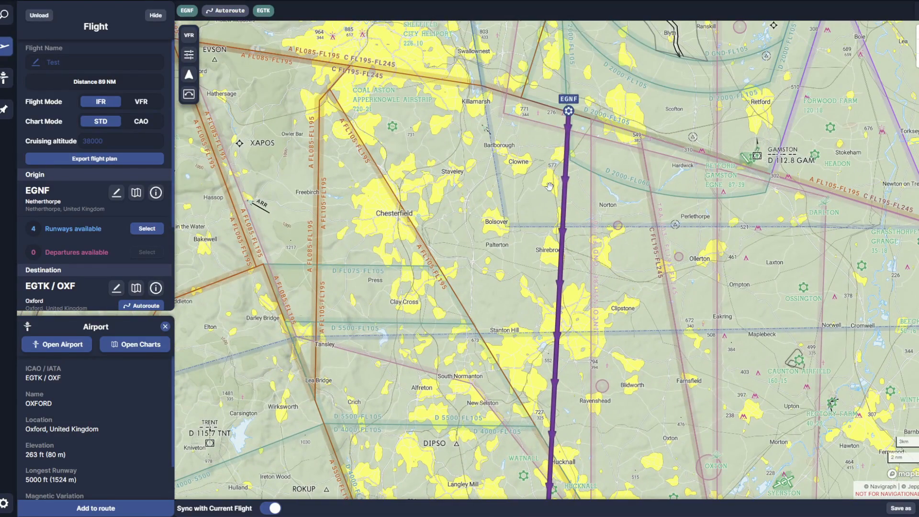
scroll(544, 182, up, 2)
drag(544, 181, 516, 297)
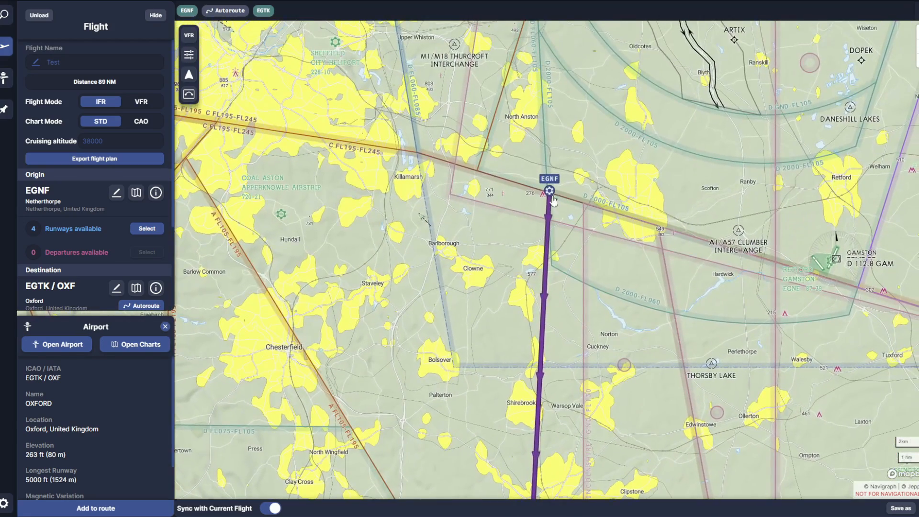
drag(418, 369, 417, 317)
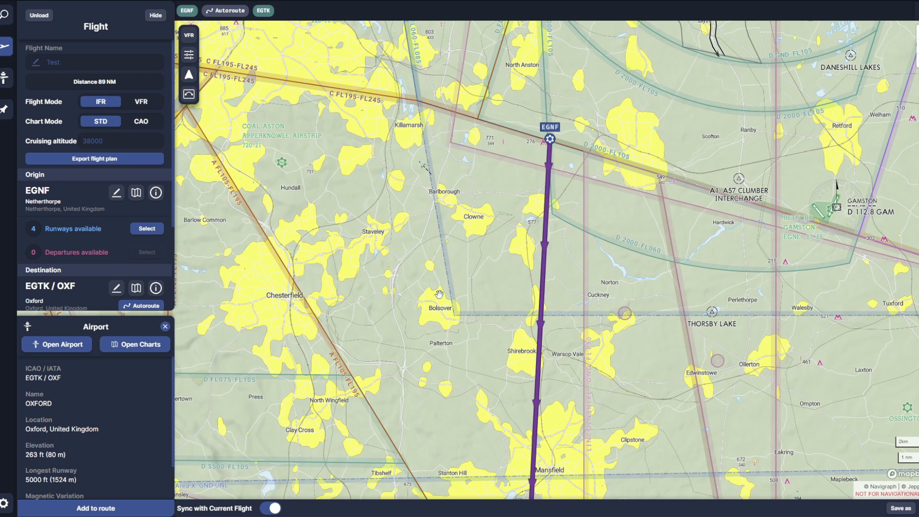
drag(483, 360, 478, 314)
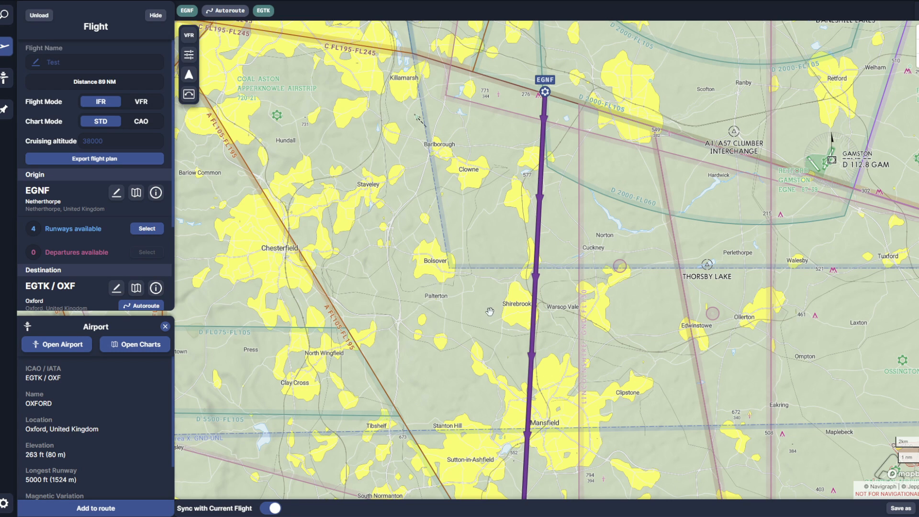
drag(496, 313, 485, 288)
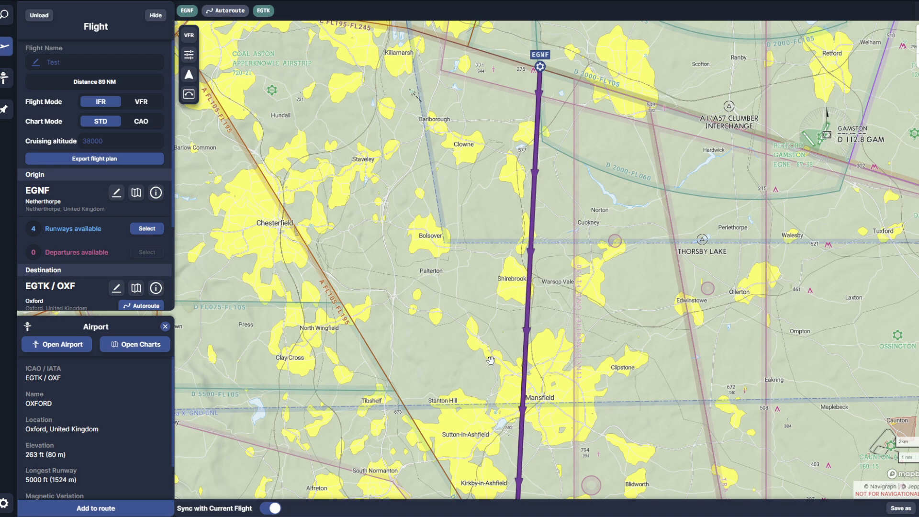
Follow the route south past Nottingham and examine the East Midlands controlled airspace and its extent on both sides of the track.
drag(491, 360, 490, 232)
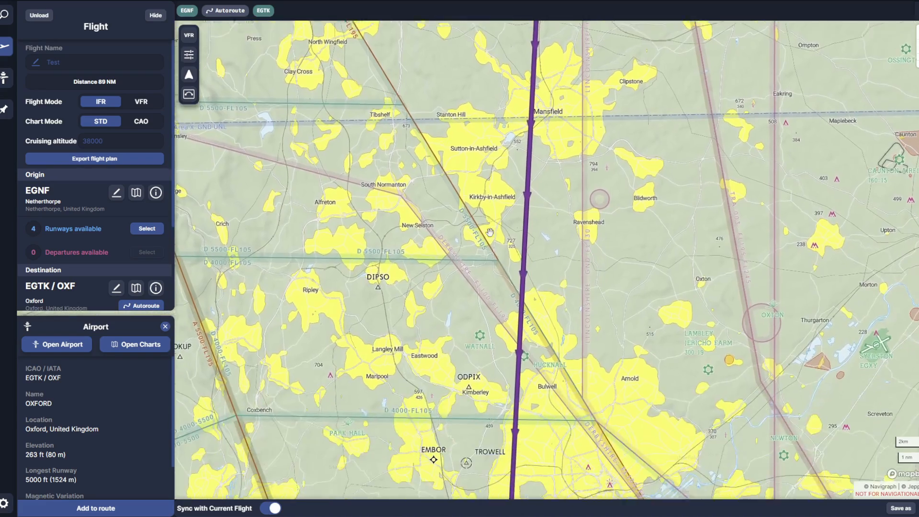
drag(490, 412, 491, 270)
drag(493, 378, 506, 165)
drag(498, 339, 498, 263)
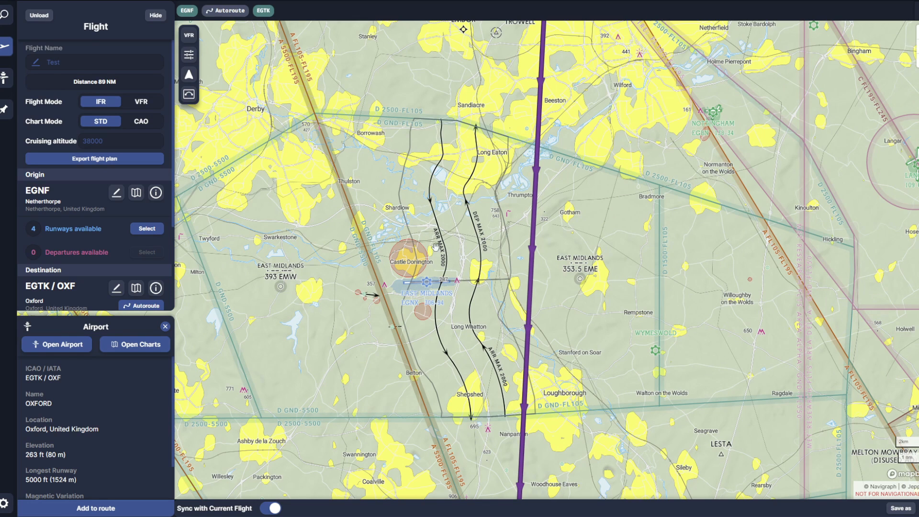
drag(443, 223, 579, 209)
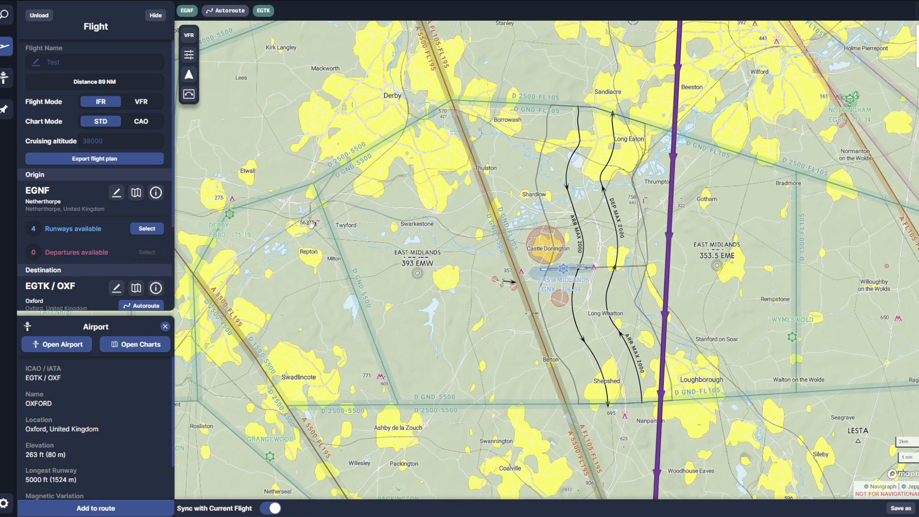
drag(633, 371, 393, 356)
drag(498, 292, 493, 292)
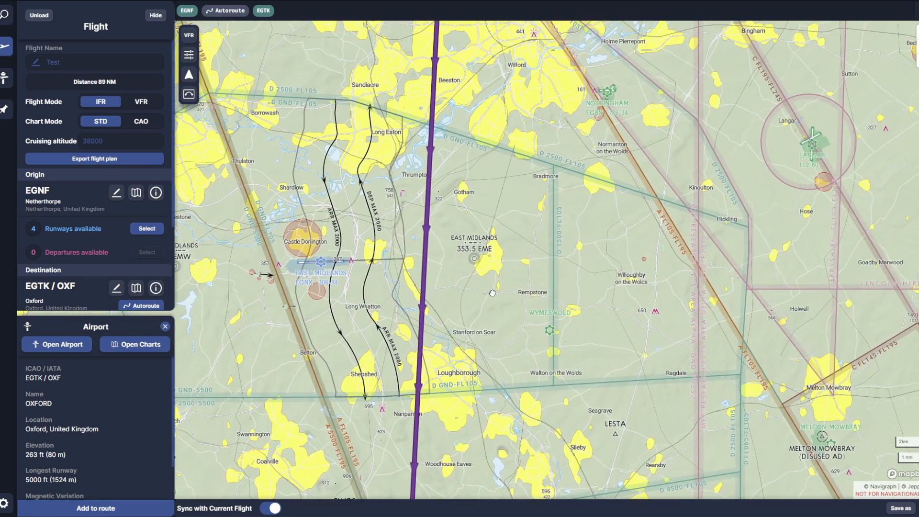
drag(374, 188, 688, 281)
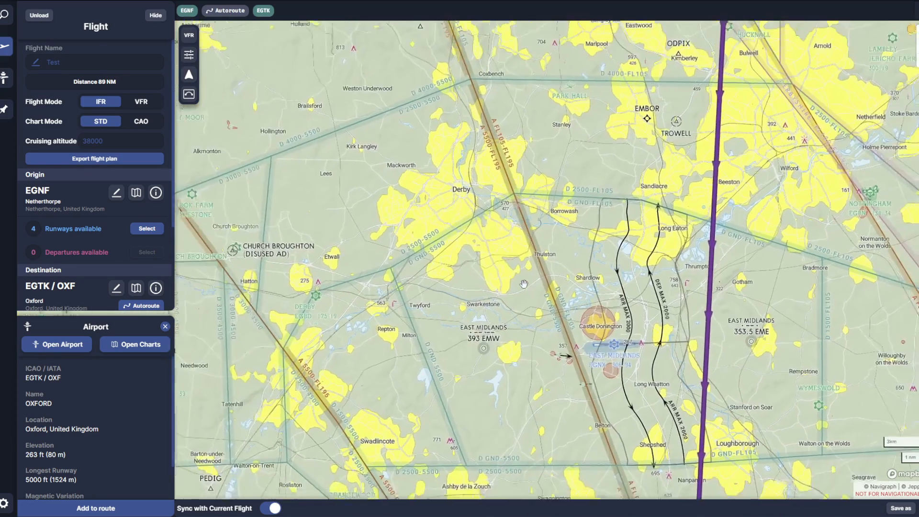
scroll(505, 278, down, 2)
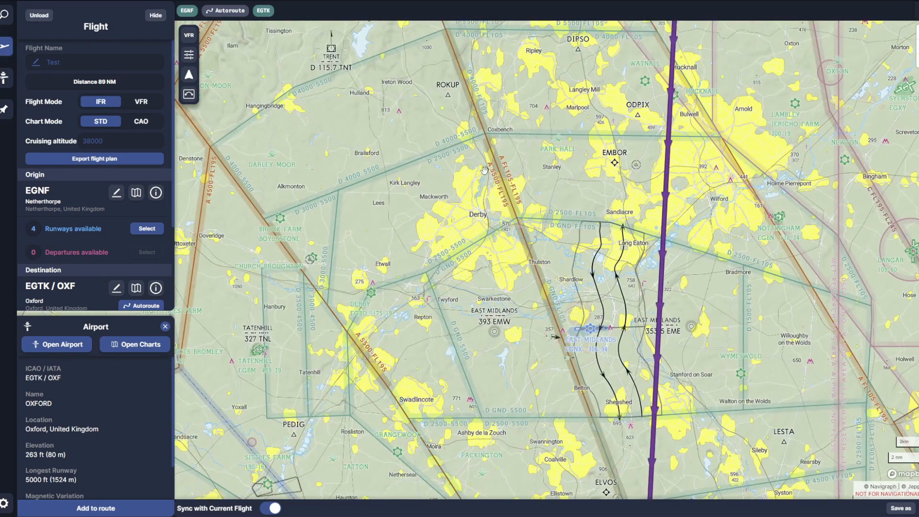
drag(485, 170, 718, 178)
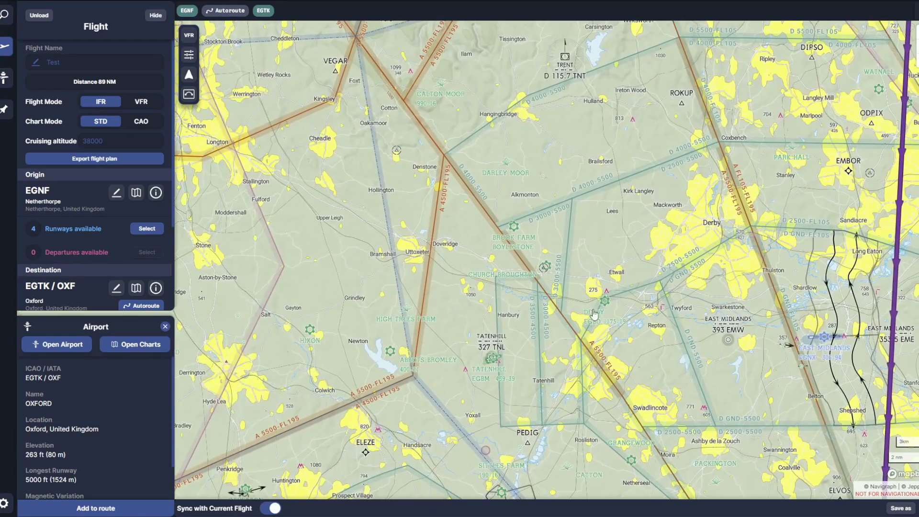
drag(593, 314, 360, 113)
scroll(553, 72, down, 2)
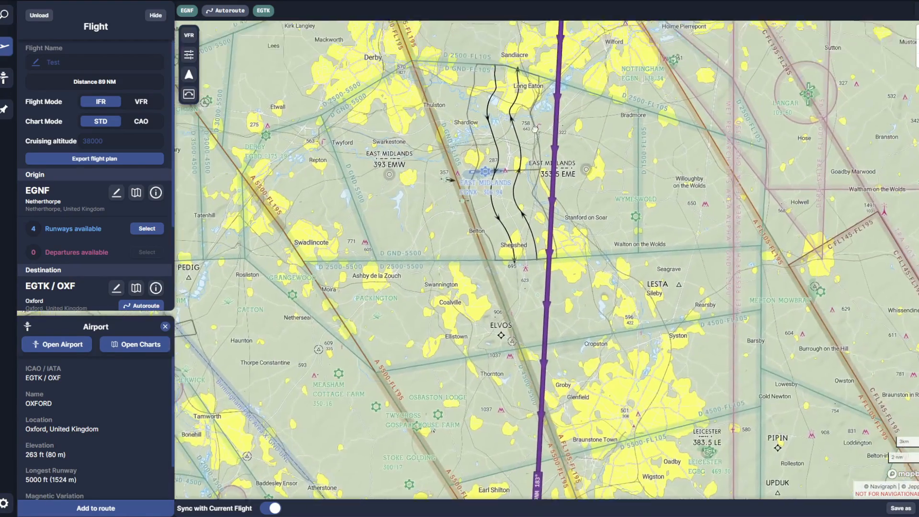
scroll(563, 274, up, 5)
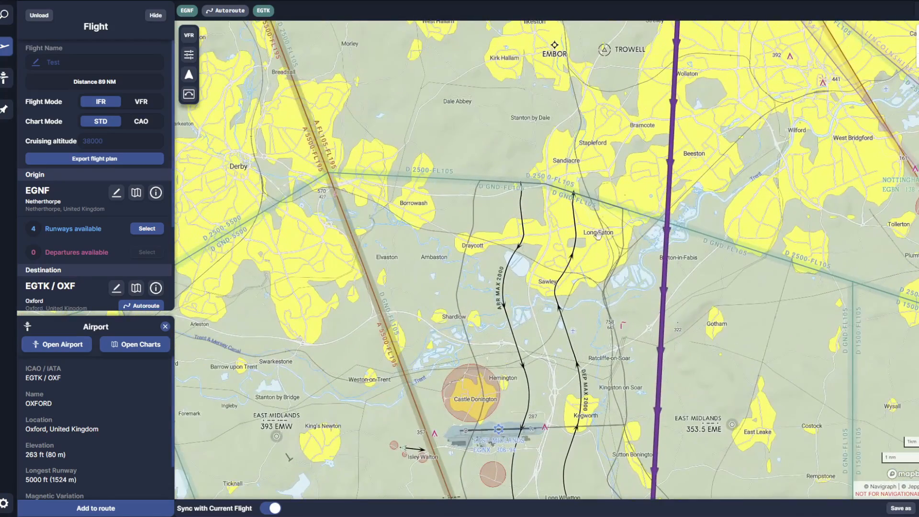
Follow the route south from East Midlands past Leicester to Rugby, examining the towns, airways and airspace along the track.
drag(578, 314, 549, 159)
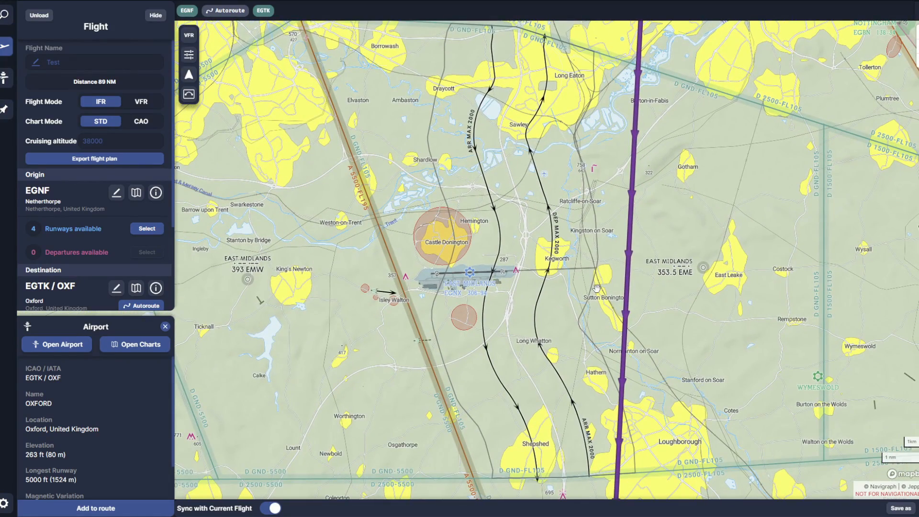
drag(596, 288, 584, 280)
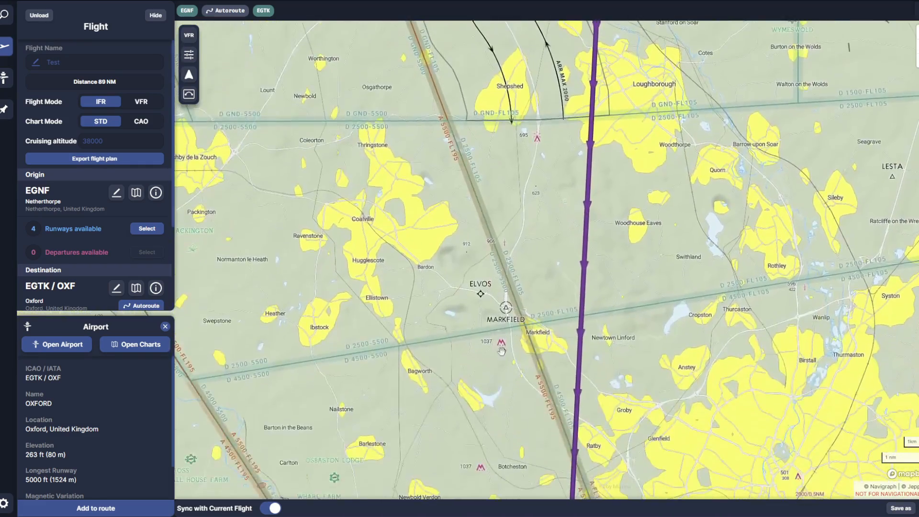
scroll(500, 355, up, 3)
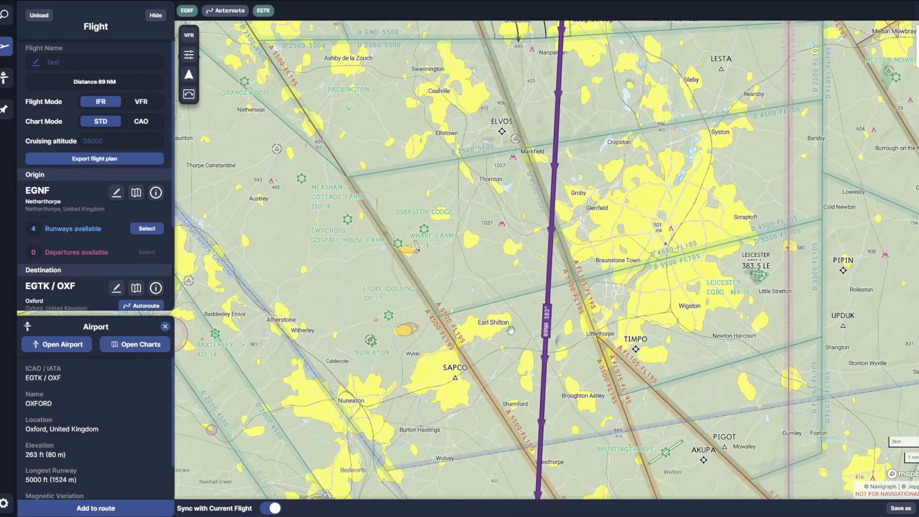
drag(510, 330, 528, 259)
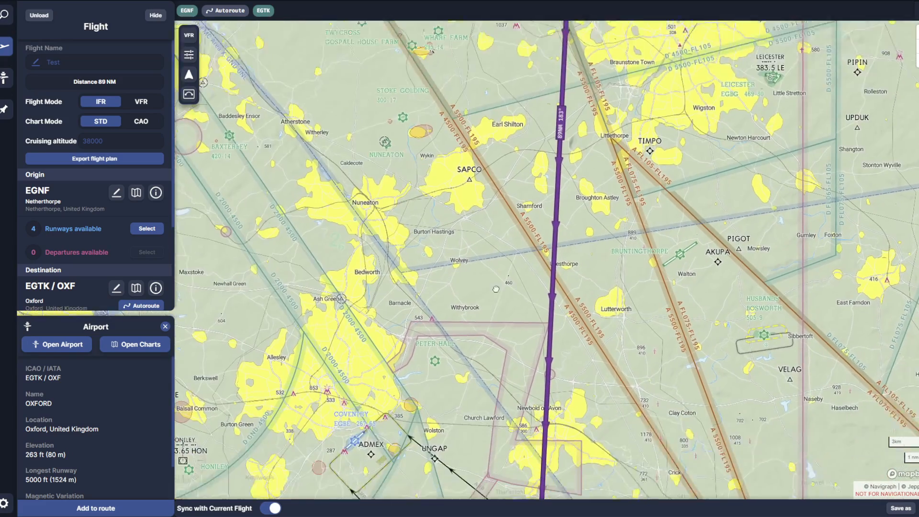
drag(496, 289, 503, 232)
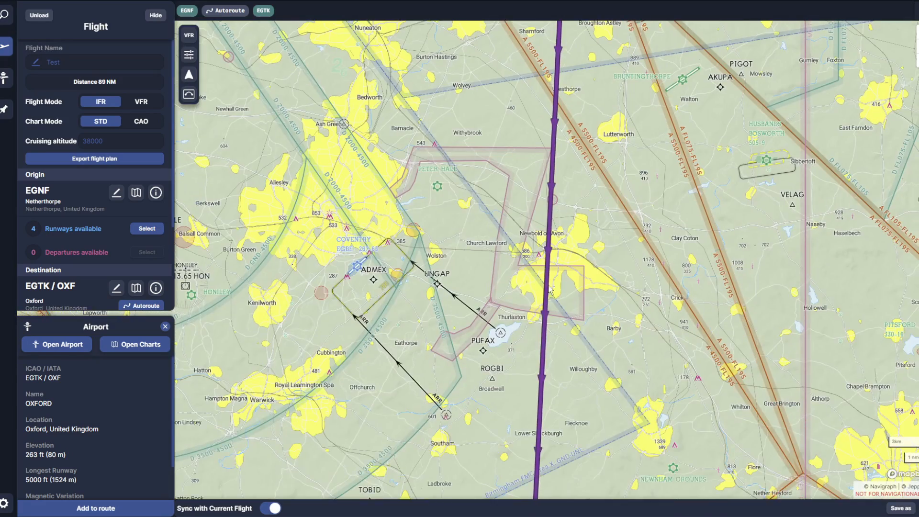
scroll(548, 291, up, 3)
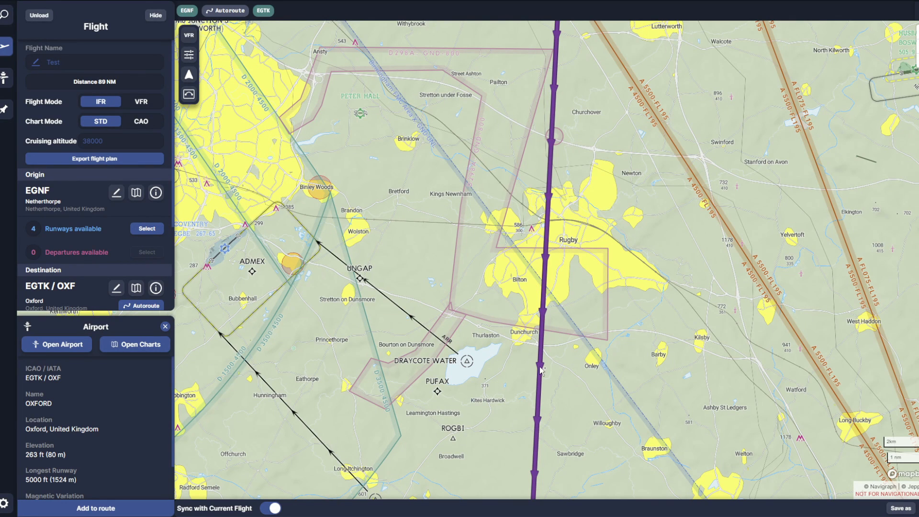
Try to reroute the direct track through a custom waypoint near Rugby.
drag(540, 370, 448, 360)
scroll(484, 343, down, 5)
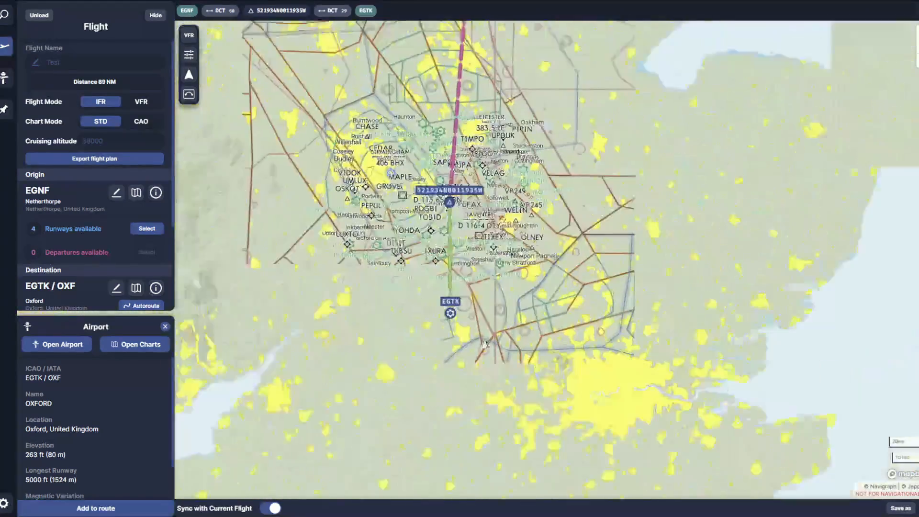
scroll(484, 344, up, 5)
click(411, 221)
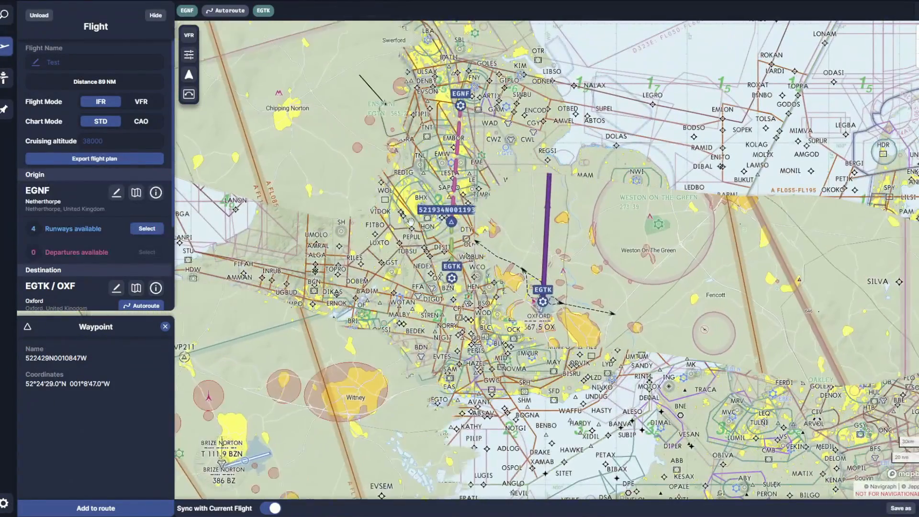
Set runway 19 as the destination runway at Oxford.
scroll(411, 221, up, 5)
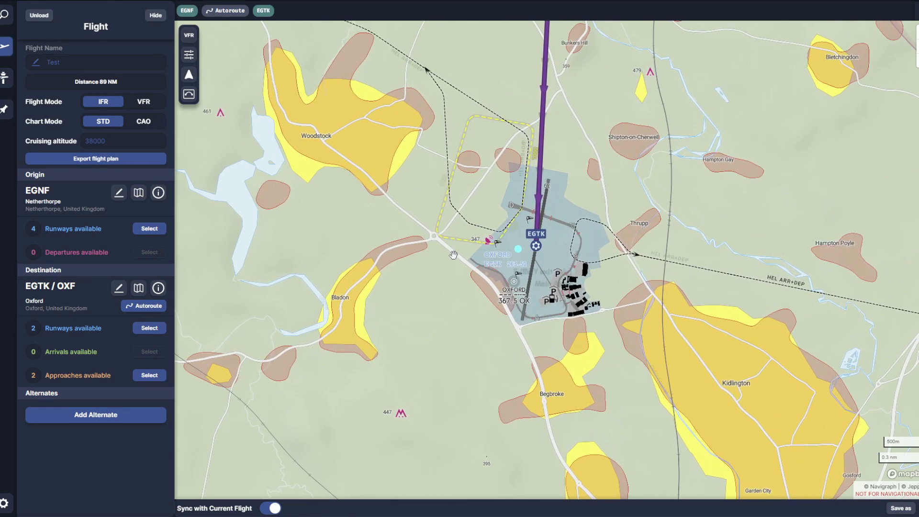
click(144, 328)
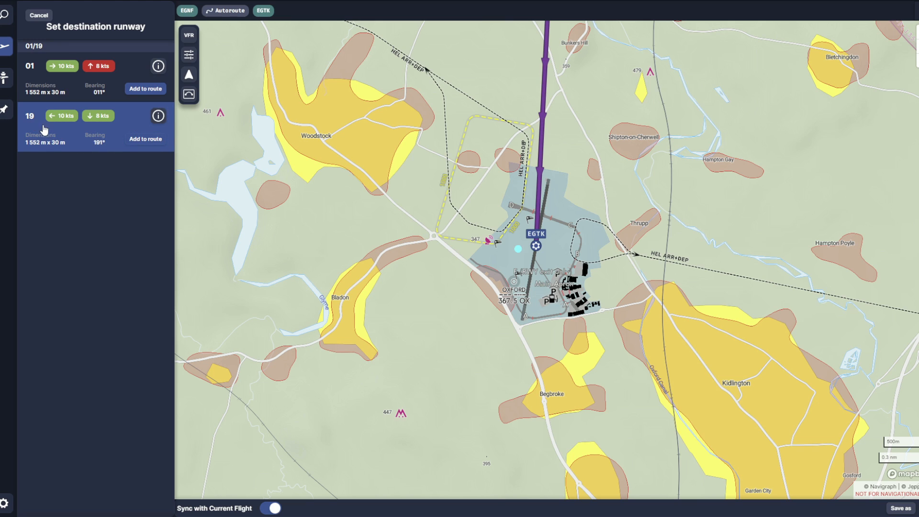
click(143, 139)
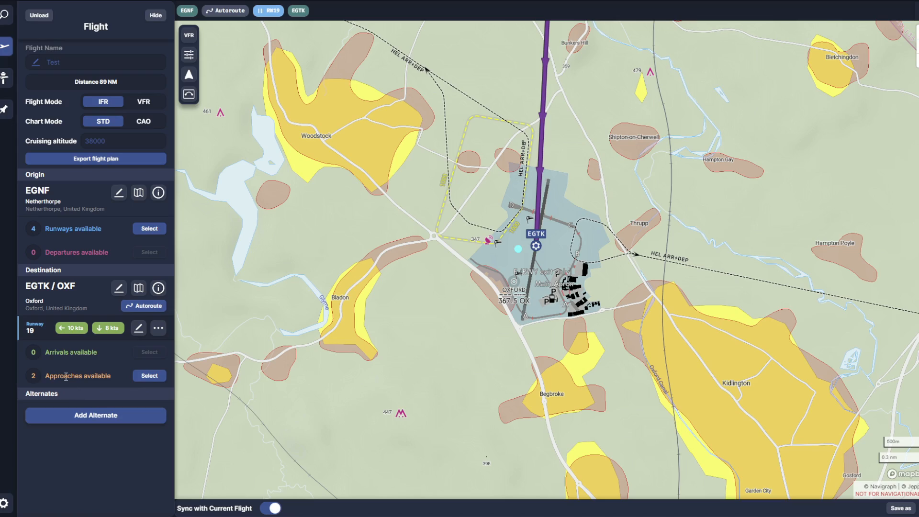
Review the approaches available for runway 19 and add the ILS RWY 19 approach with the HON transition to the route.
click(139, 381)
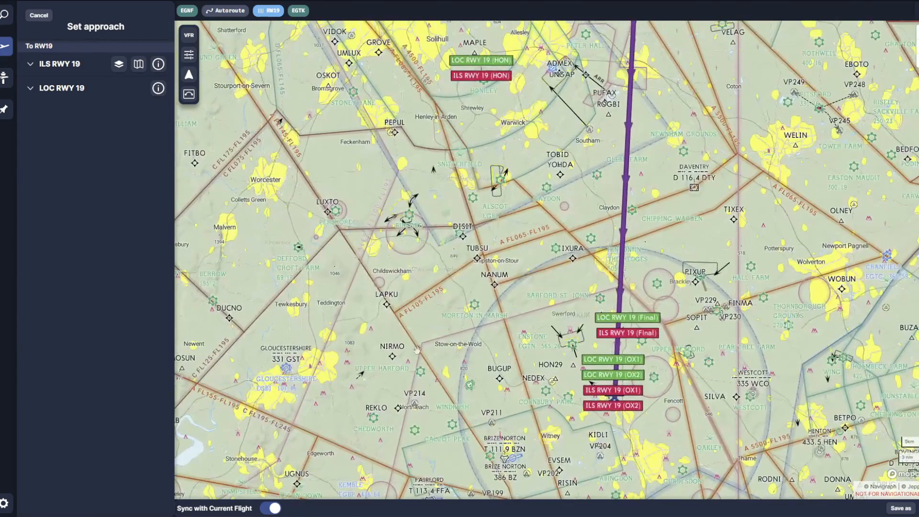
scroll(606, 379, up, 5)
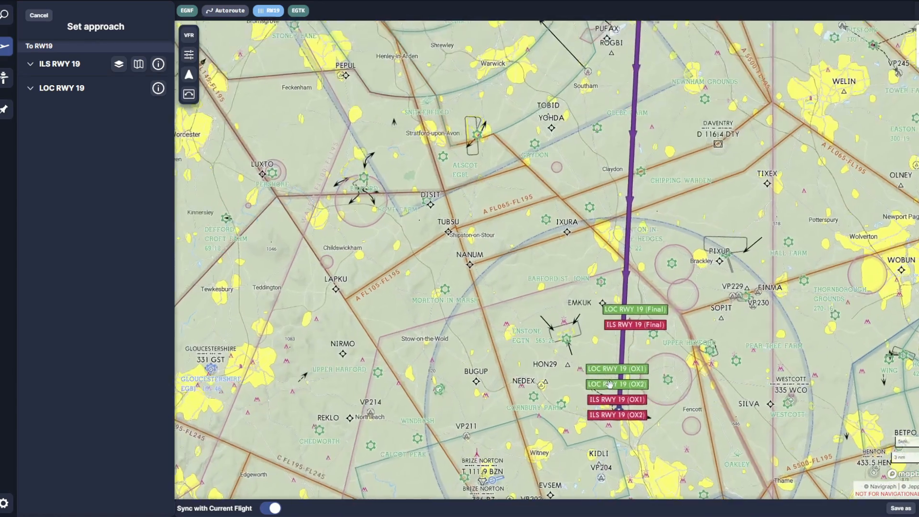
scroll(607, 385, up, 6)
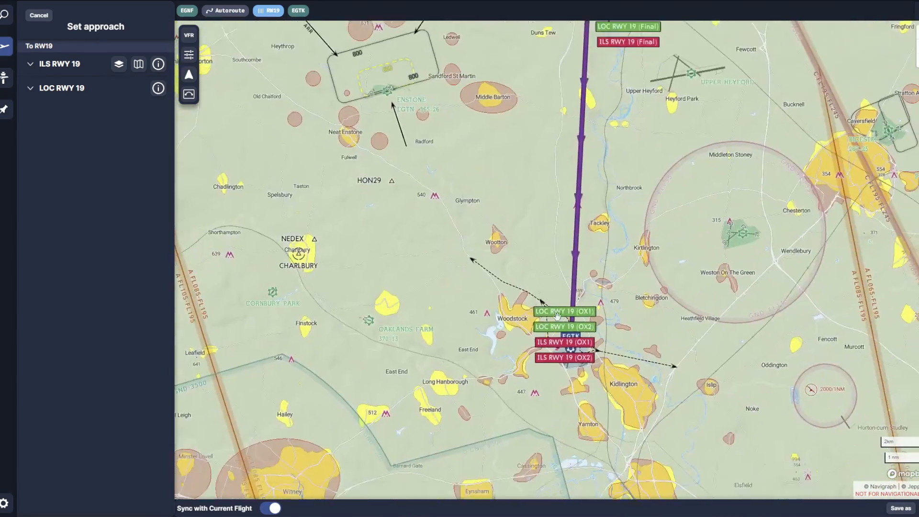
scroll(560, 318, up, 4)
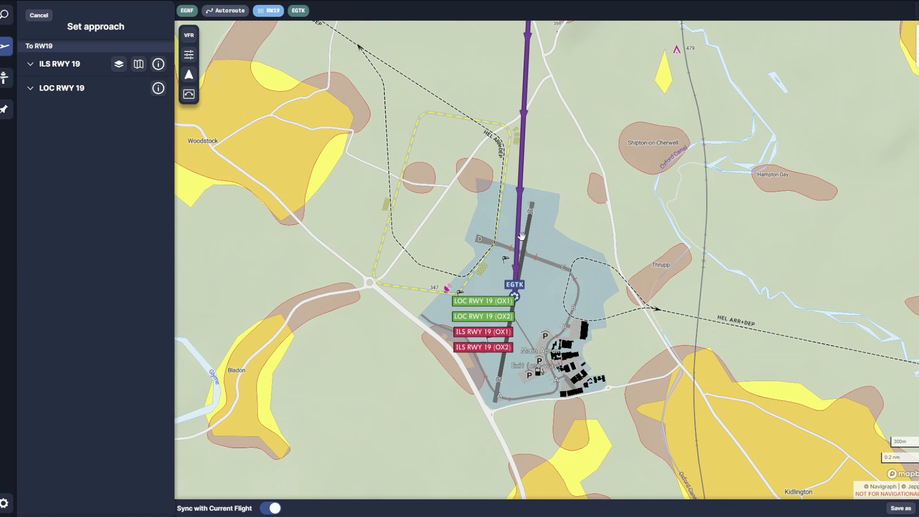
click(33, 65)
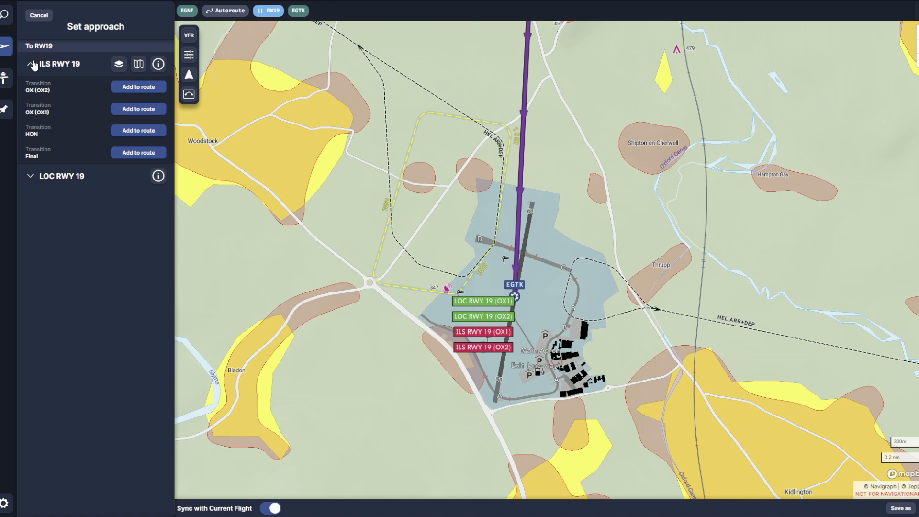
click(139, 132)
Examine the approach path from HON to Oxford's runway 19, including its missed approach track and the surrounding airspace.
scroll(460, 241, down, 2)
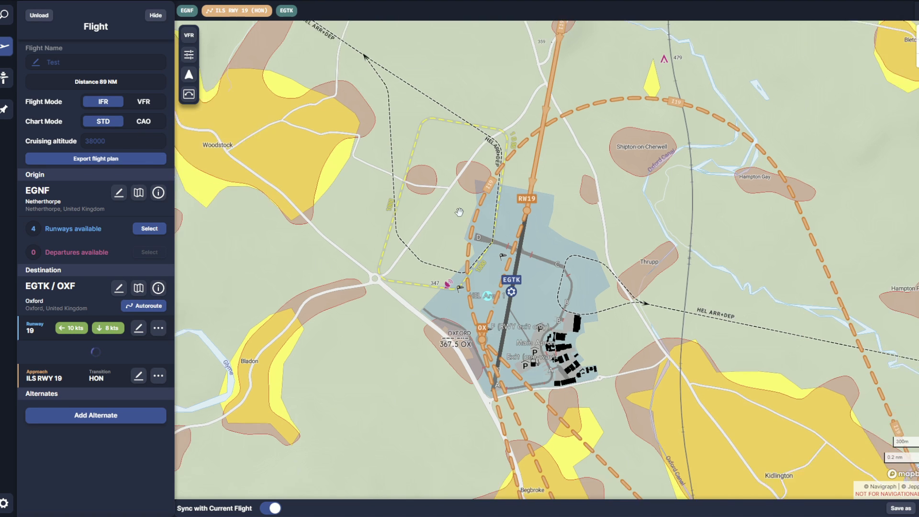
scroll(460, 241, down, 3)
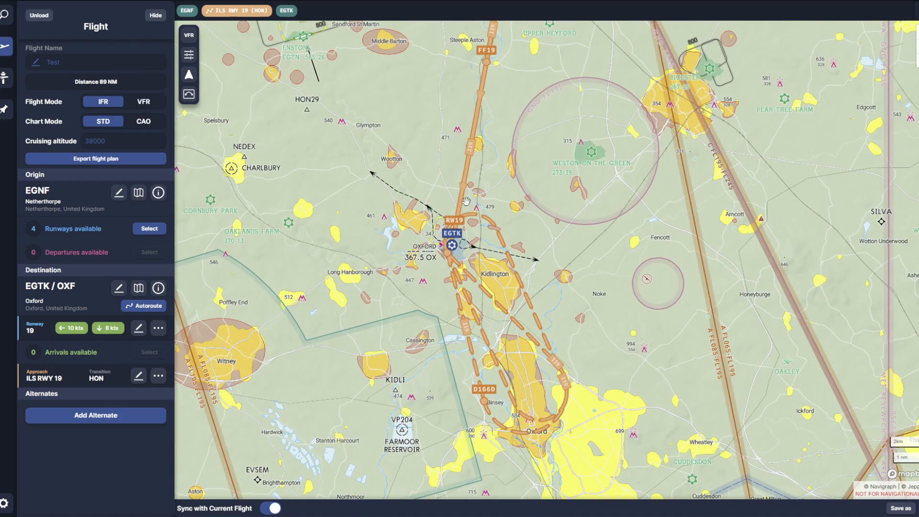
scroll(480, 274, down, 1)
drag(402, 143, 410, 256)
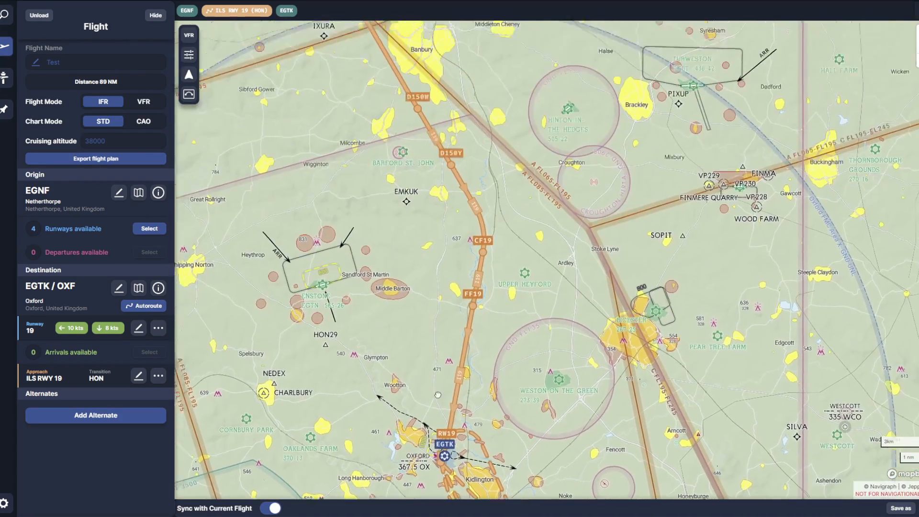
scroll(409, 256, down, 4)
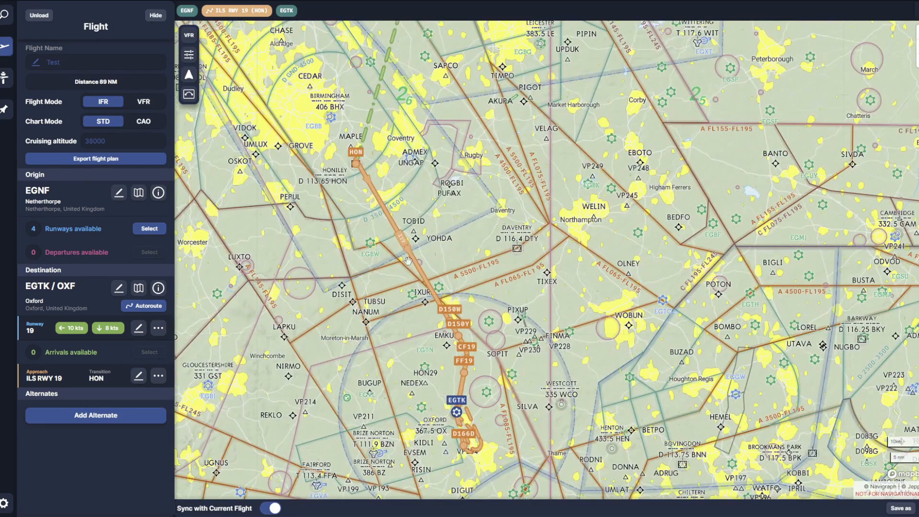
drag(488, 412, 569, 364)
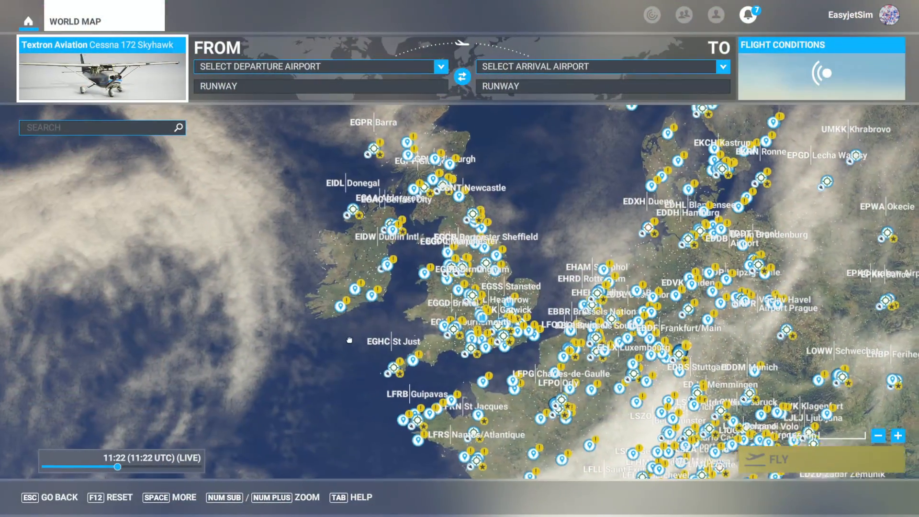
In Microsoft Flight Simulator's world map, load the exported Netherthorpe to Oxford flight plan from the PC's Desktop folder.
drag(356, 339, 342, 358)
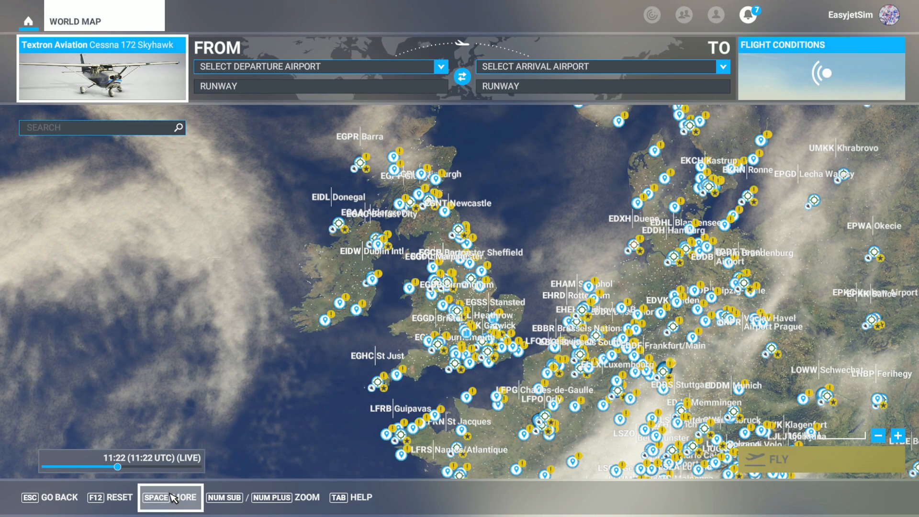
click(173, 497)
click(301, 500)
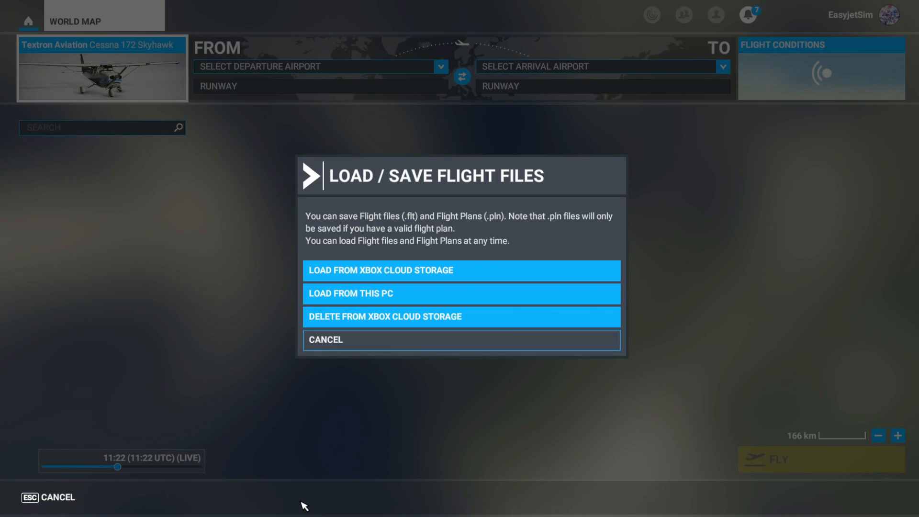
click(351, 295)
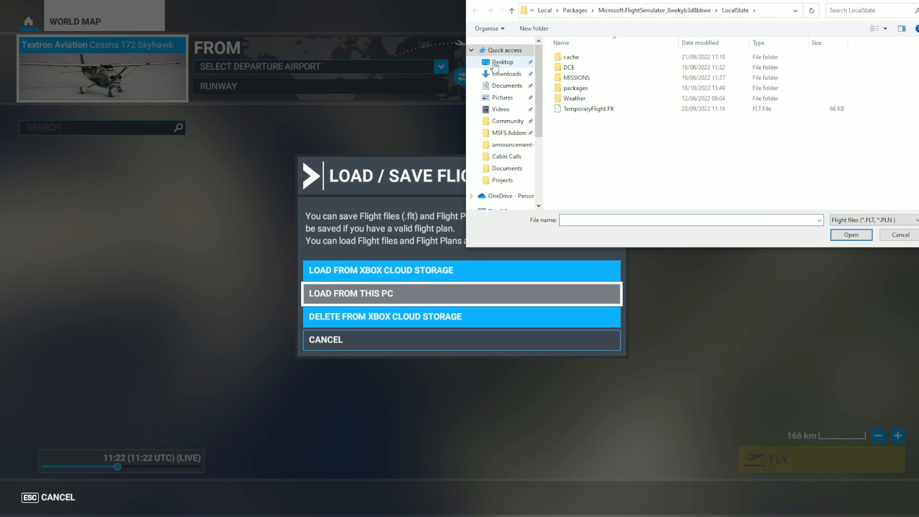
click(495, 63)
double_click(570, 70)
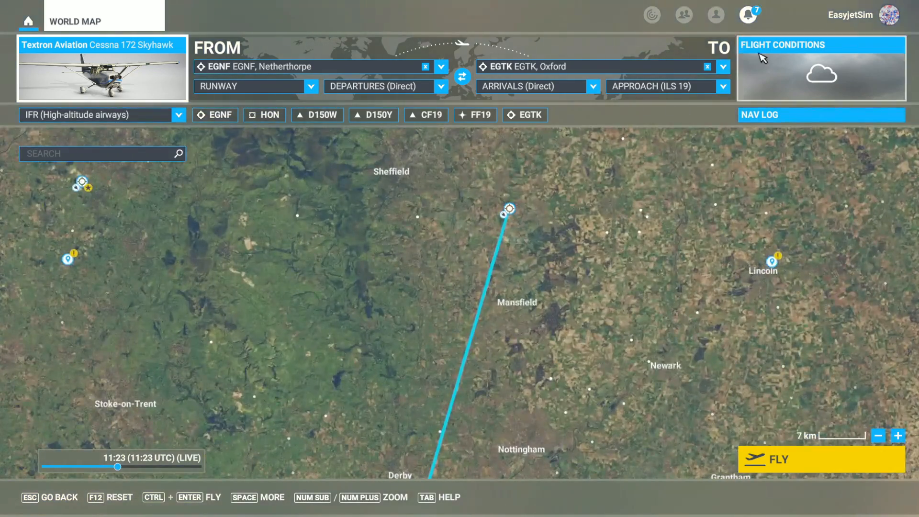
Check the flight conditions and the imported route down to Oxford, and start the flight.
click(762, 58)
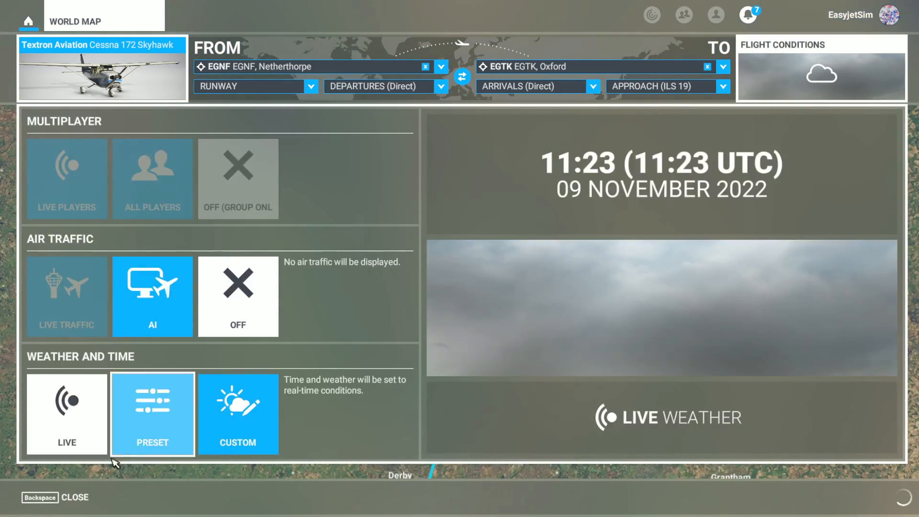
click(31, 498)
scroll(515, 381, down, 3)
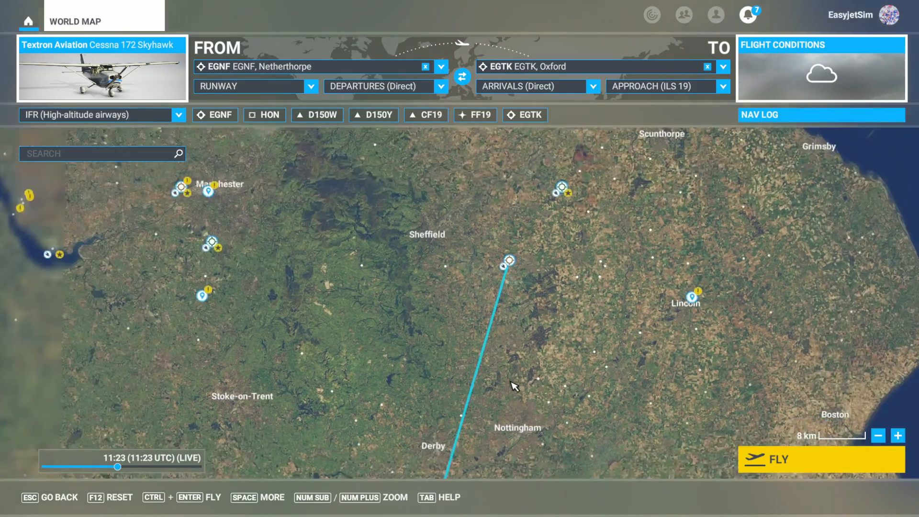
drag(513, 378, 488, 269)
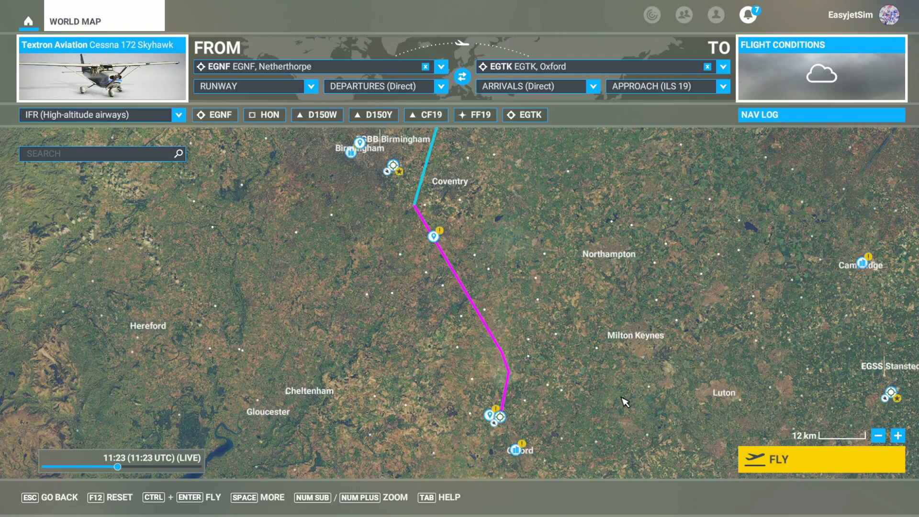
click(755, 452)
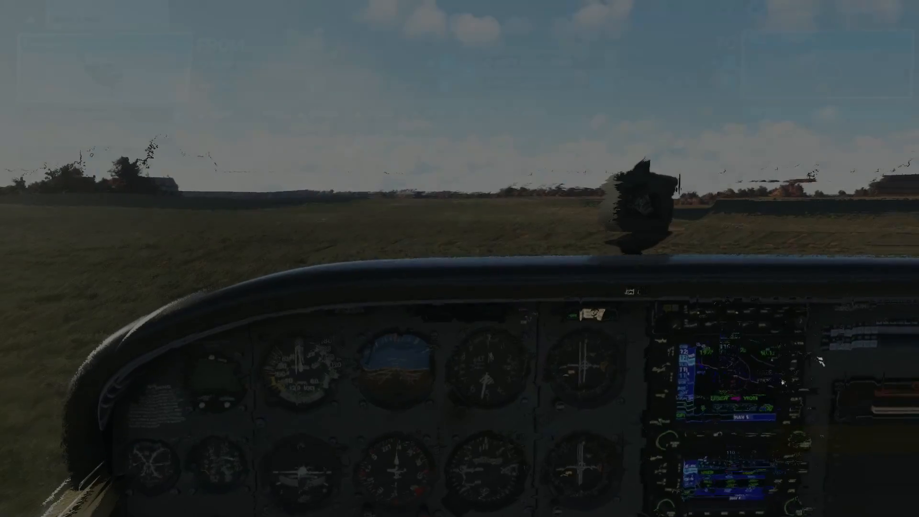